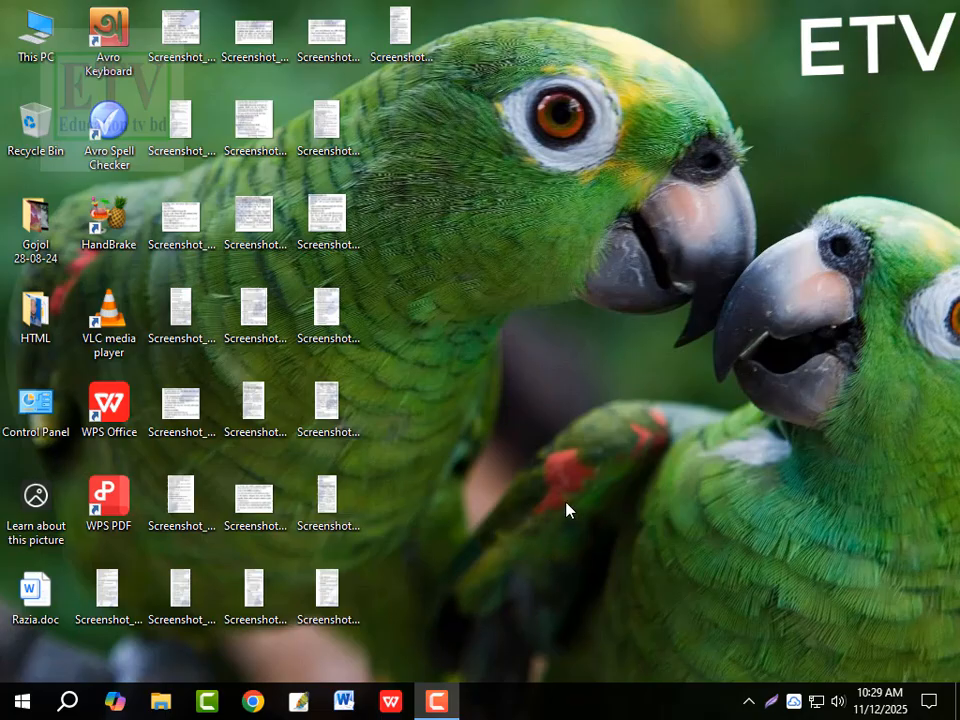
# Step: Open ICT Question.pdf from the HSC ICT book folder on New Volume (D:) and dismiss the default office software prompt
pyautogui.press('super+e')
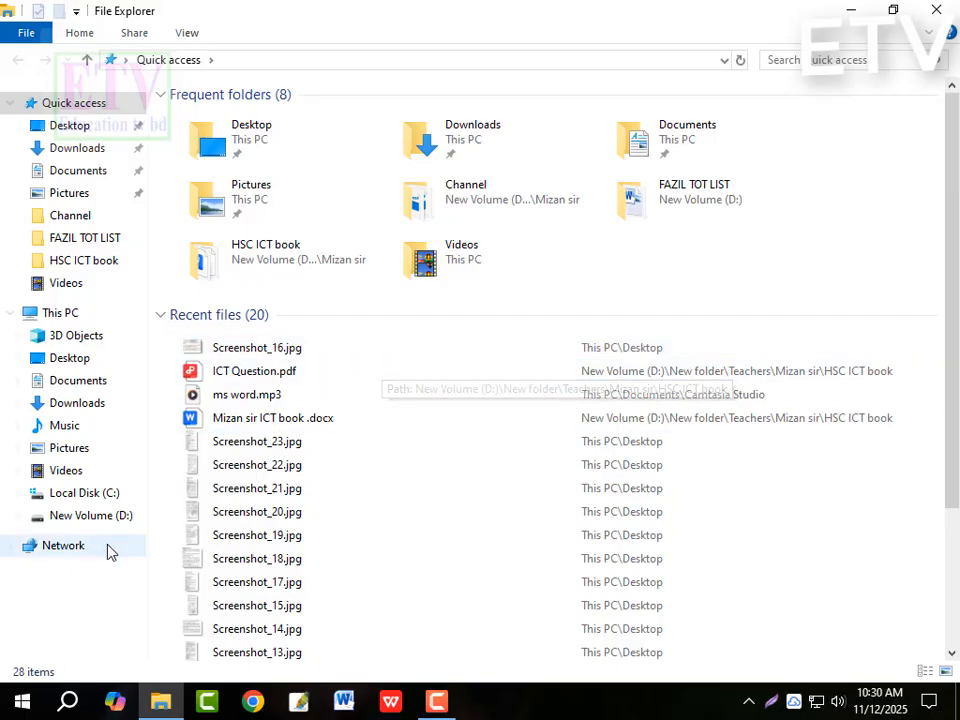
pyautogui.click(66, 516)
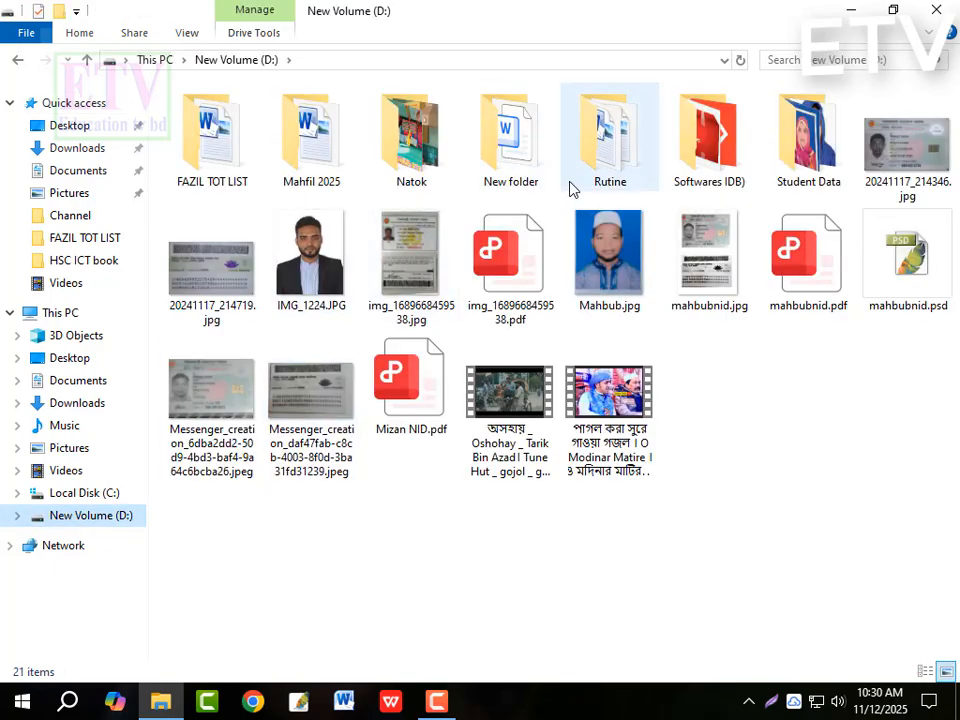
pyautogui.doubleClick(505, 150)
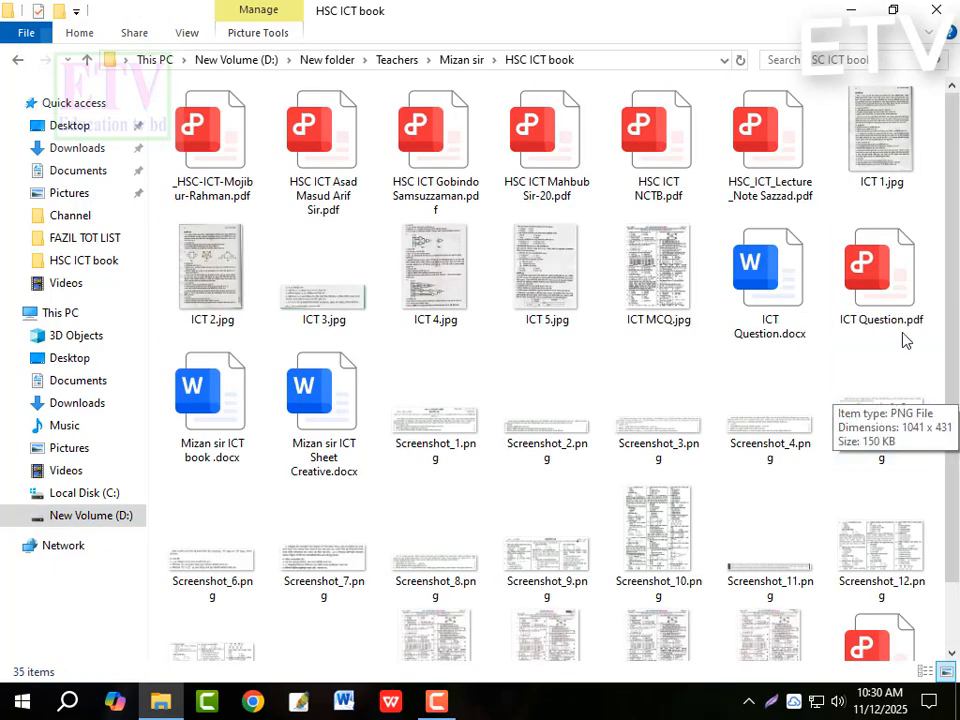
pyautogui.rightClick(881, 282)
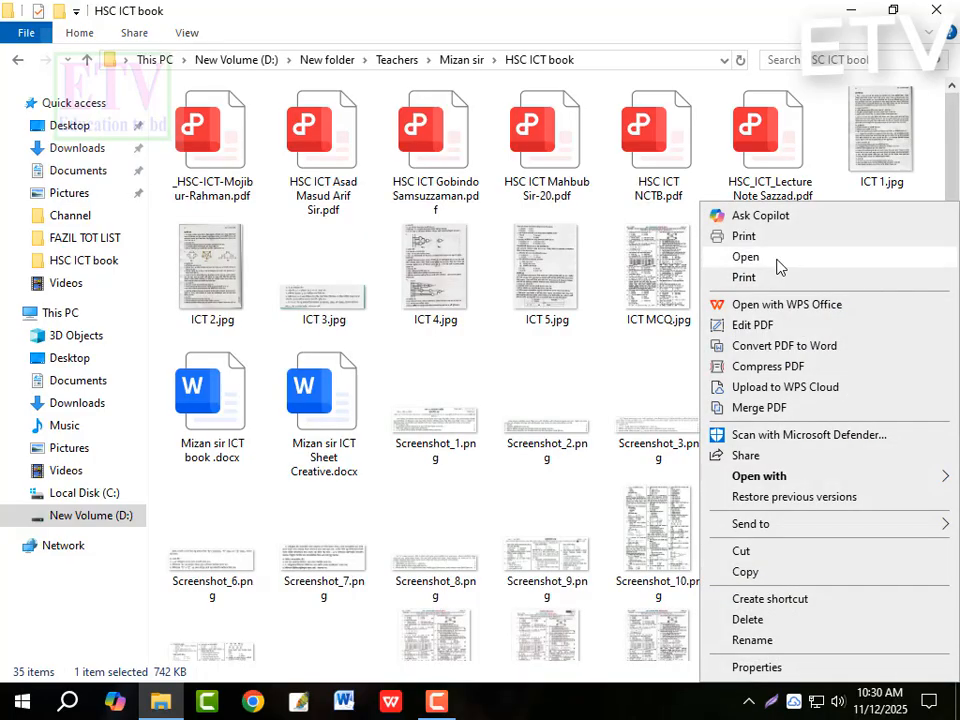
pyautogui.click(745, 258)
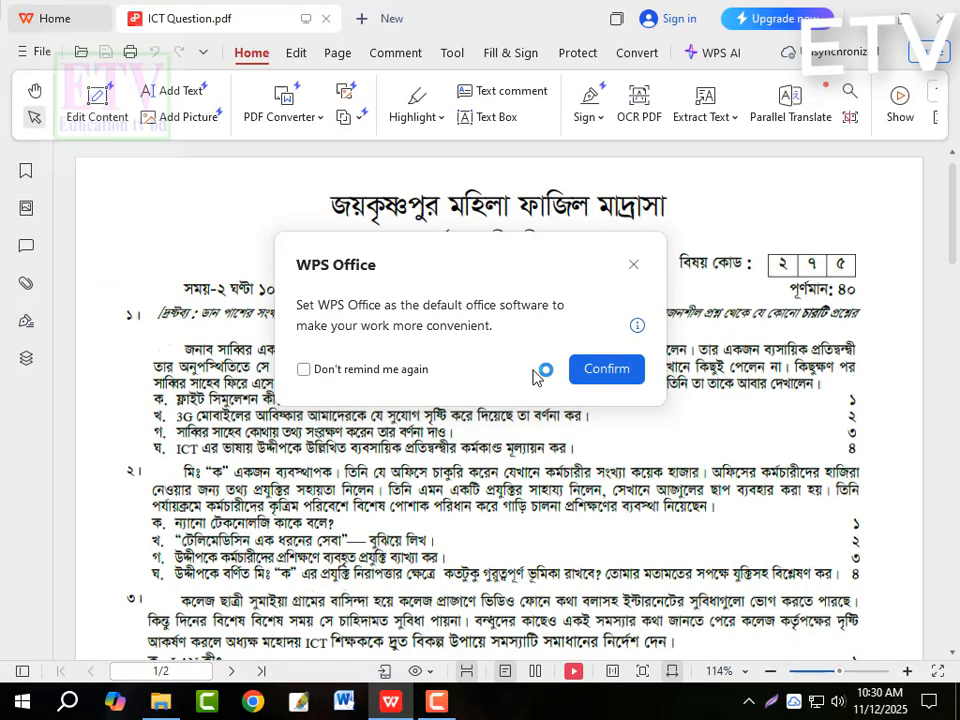
pyautogui.click(631, 266)
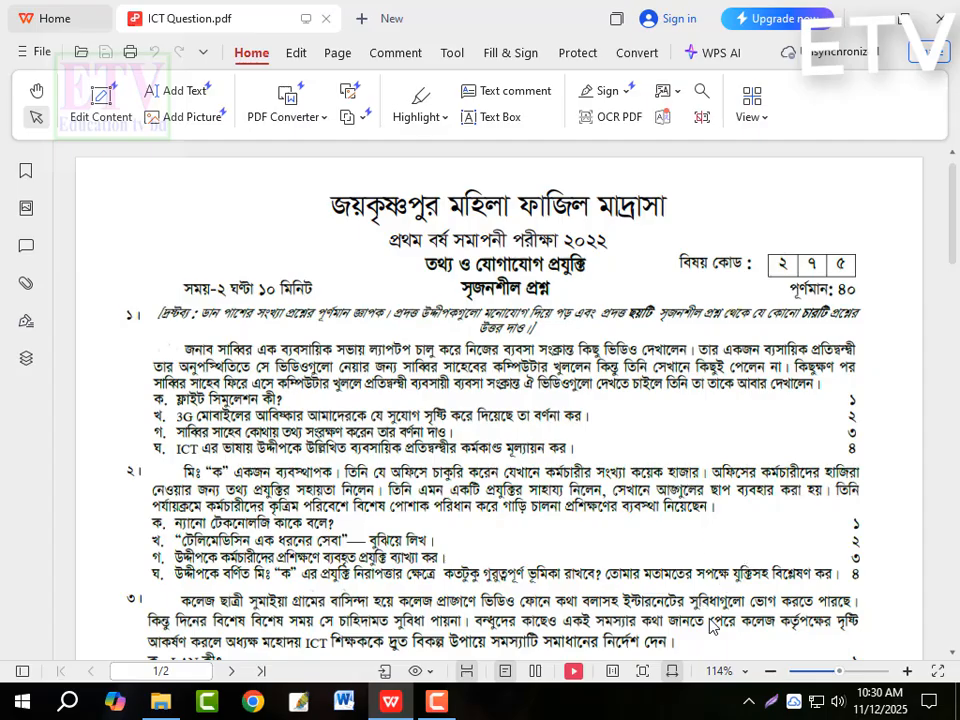
# Step: Capture the heading and first two questions as a screenshot of about 828 x 466 pixels and save it to the Desktop as A
pyautogui.click(773, 707)
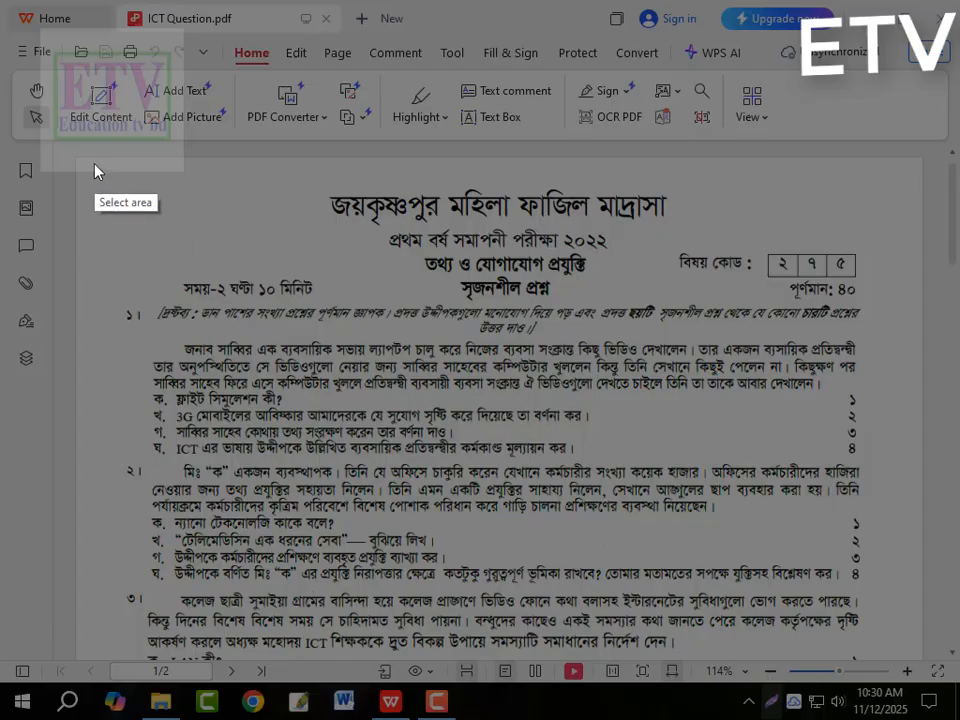
pyautogui.moveTo(110, 157)
pyautogui.mouseDown()
pyautogui.moveTo(127, 245)
pyautogui.moveTo(142, 502)
pyautogui.moveTo(204, 588)
pyautogui.moveTo(886, 591)
pyautogui.mouseUp()
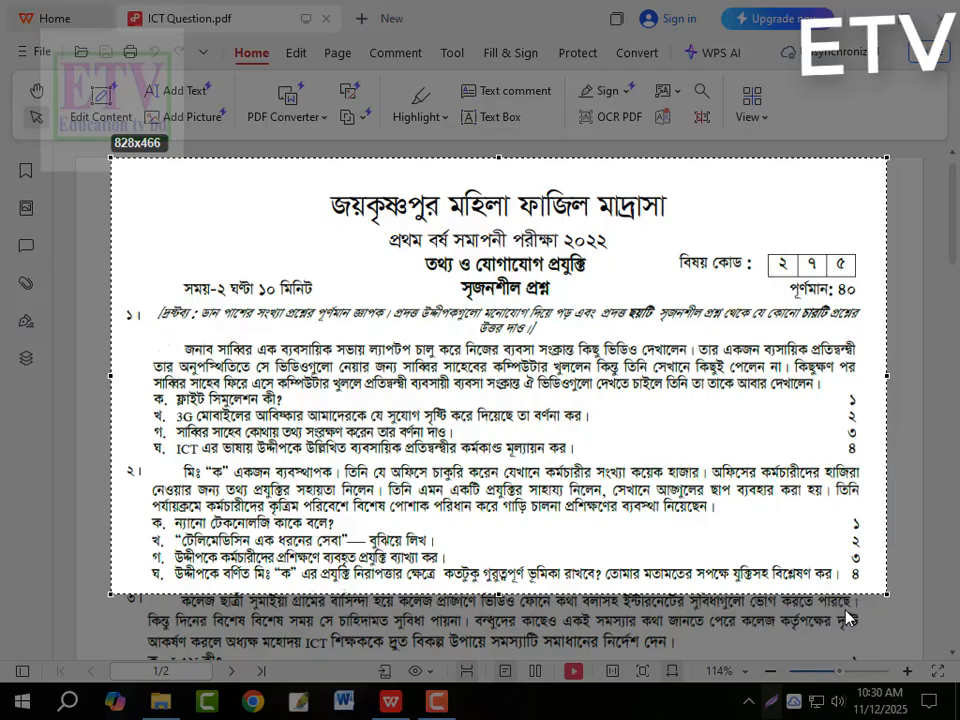
pyautogui.click(843, 613)
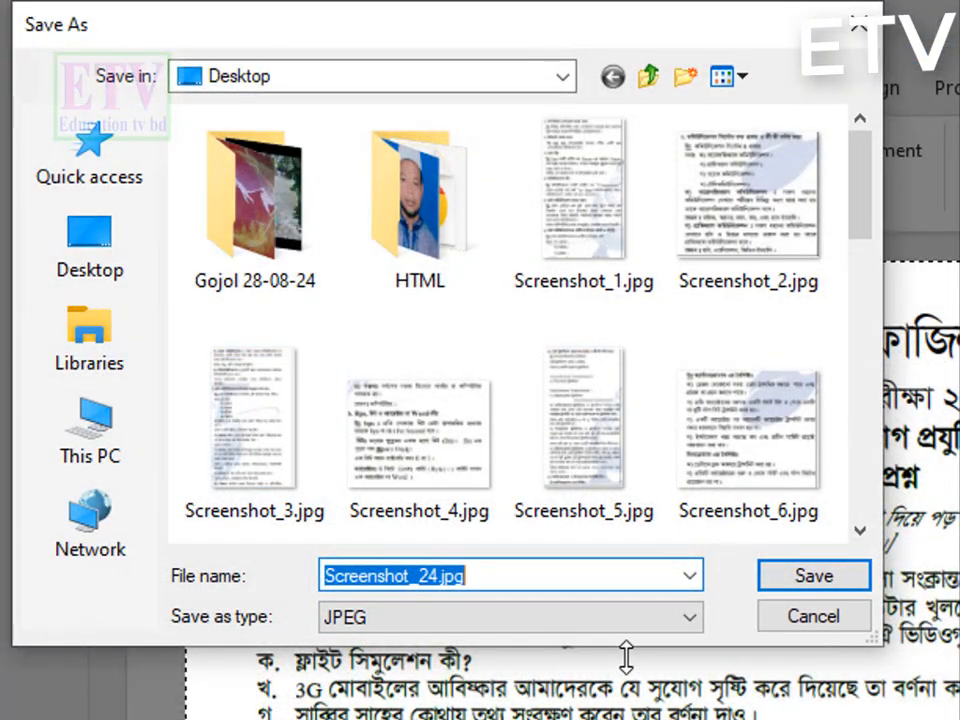
pyautogui.write('A')
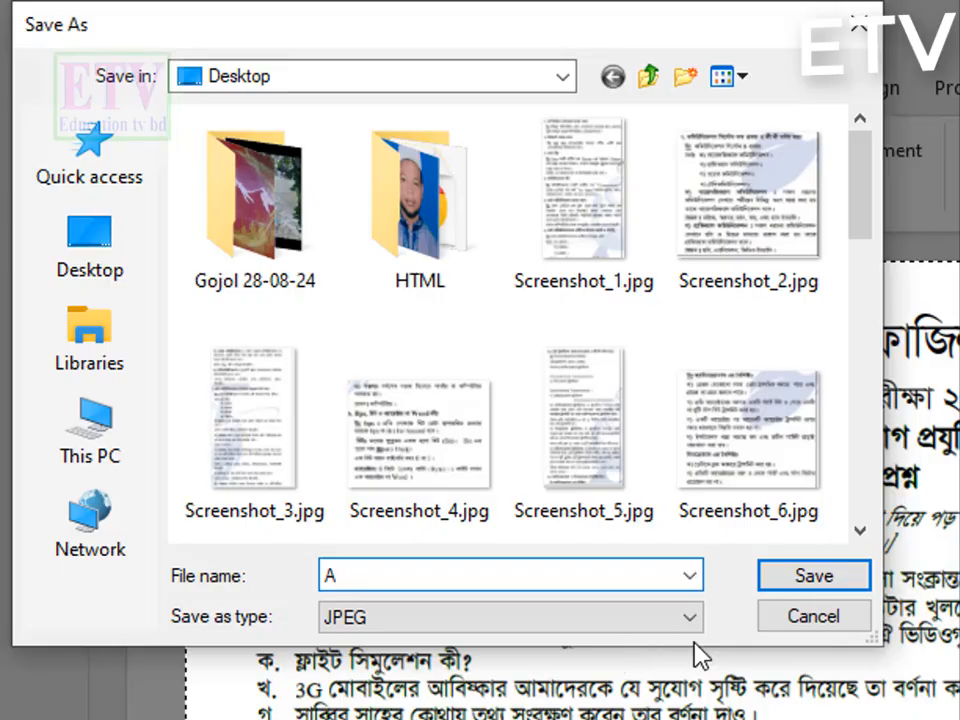
pyautogui.click(851, 585)
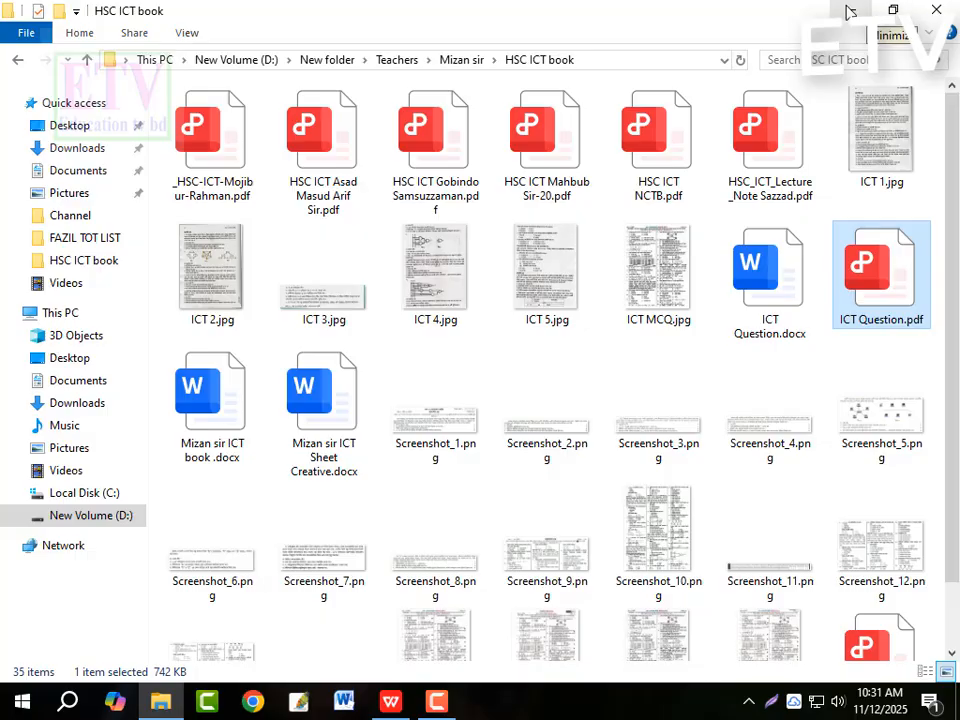
pyautogui.click(848, 12)
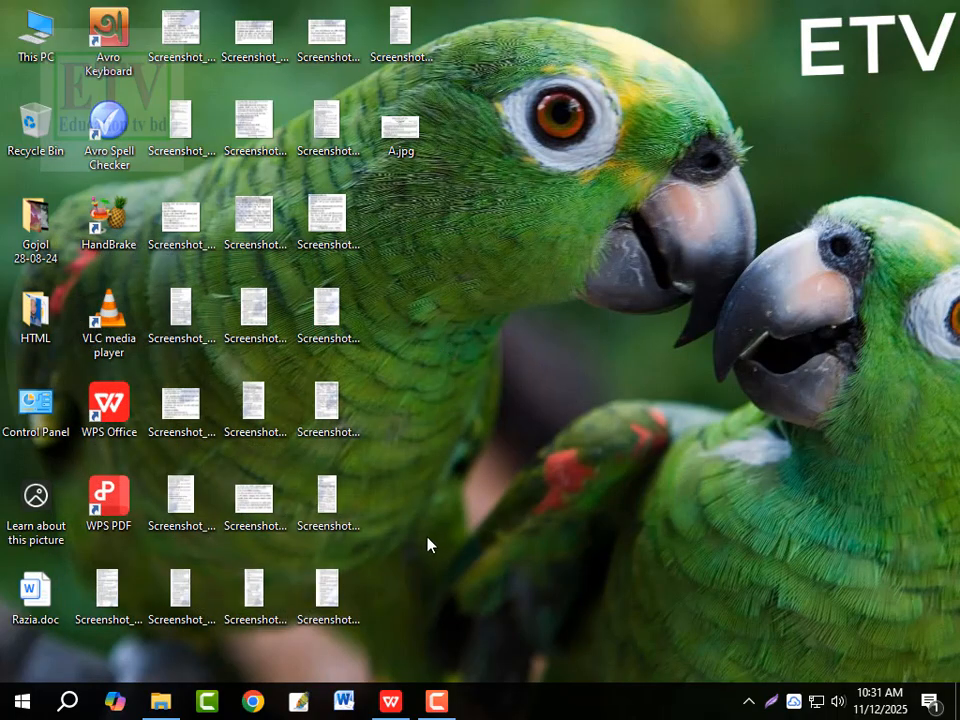
# Step: In Chrome, search Google for i2ocr and open the i2OCR - Free Online OCR site
pyautogui.click(252, 701)
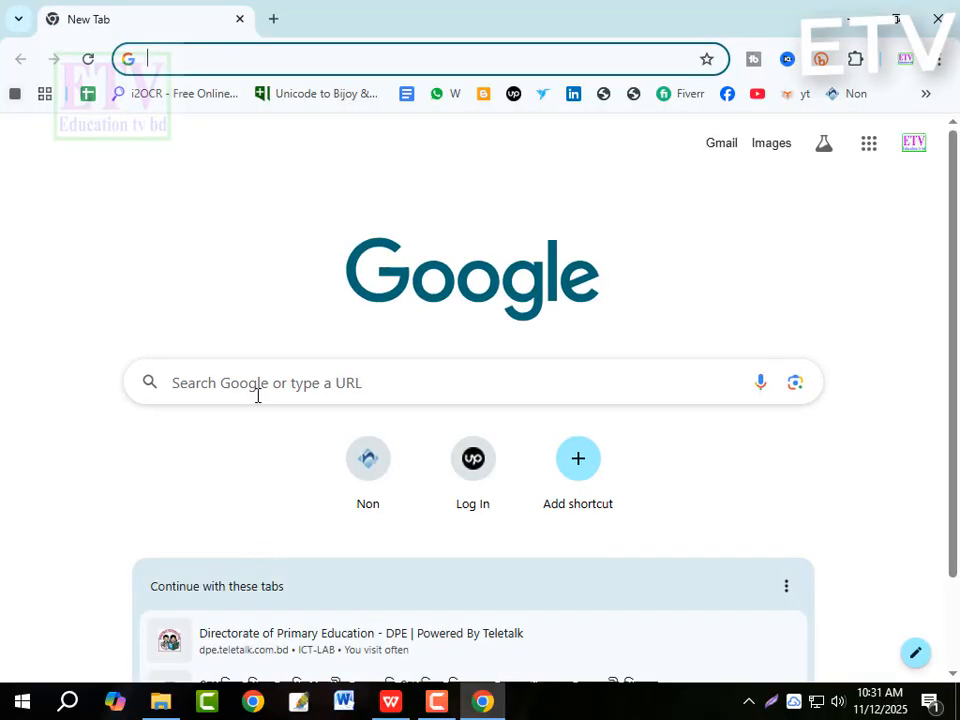
pyautogui.click(257, 390)
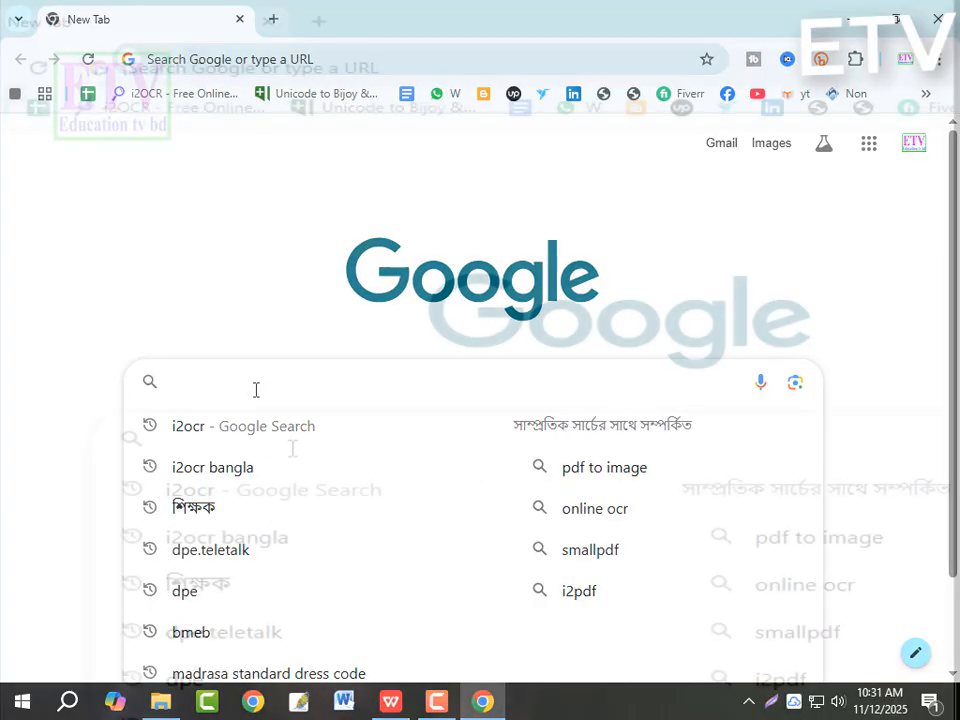
pyautogui.write('i2ocr')
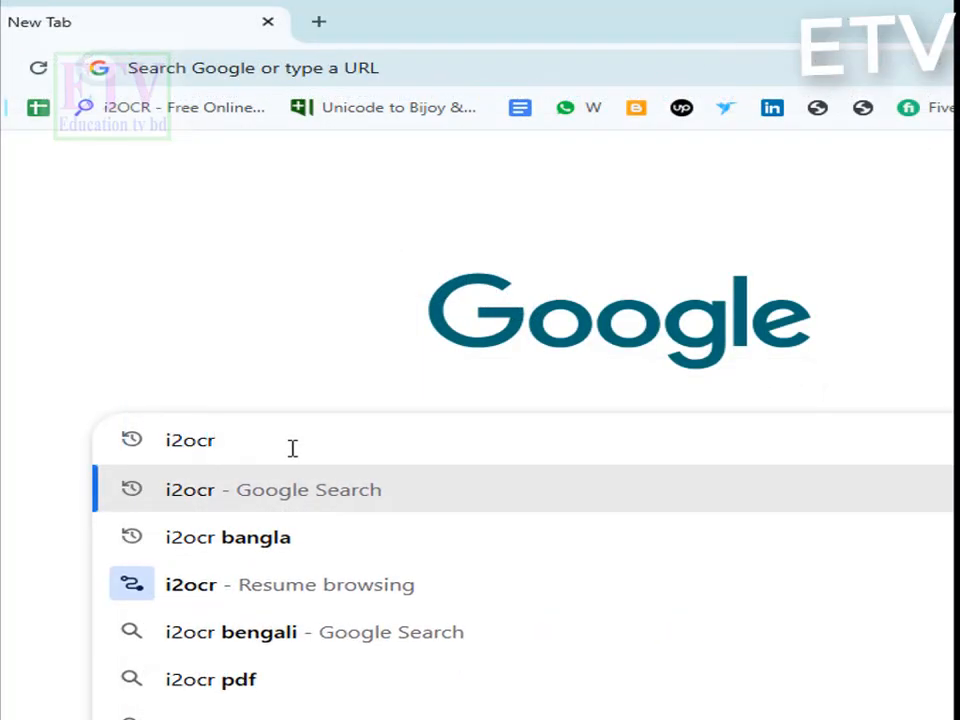
pyautogui.press('Return')
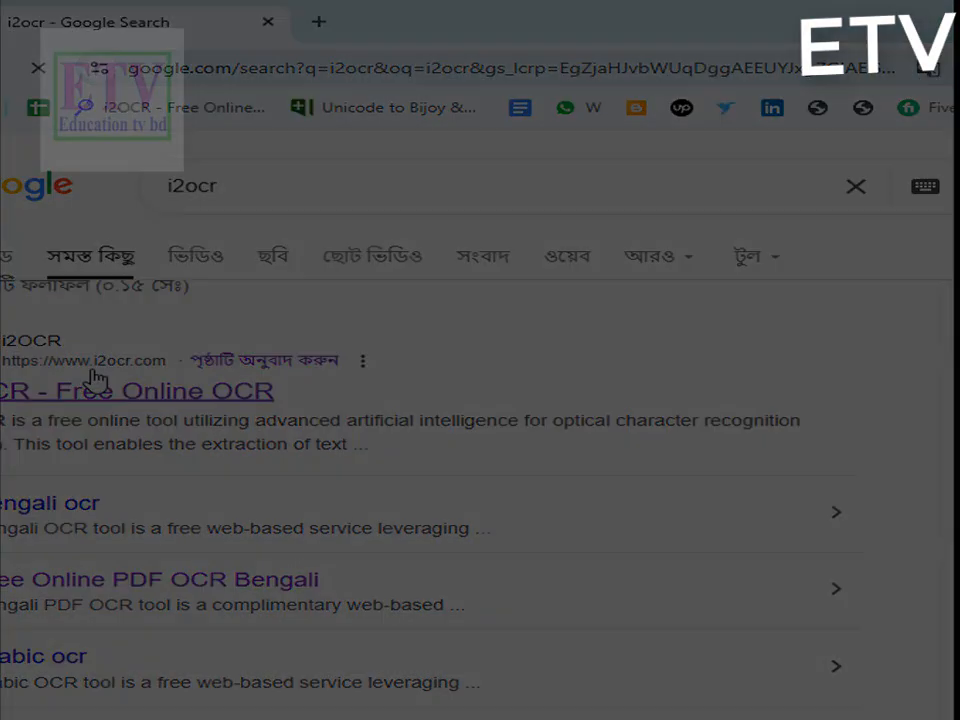
pyautogui.click(95, 378)
# Step: Switch to Image OCR, close the ad, and load A.jpg from the Desktop as the image to recognize
pyautogui.scroll(-7, 150, 371)
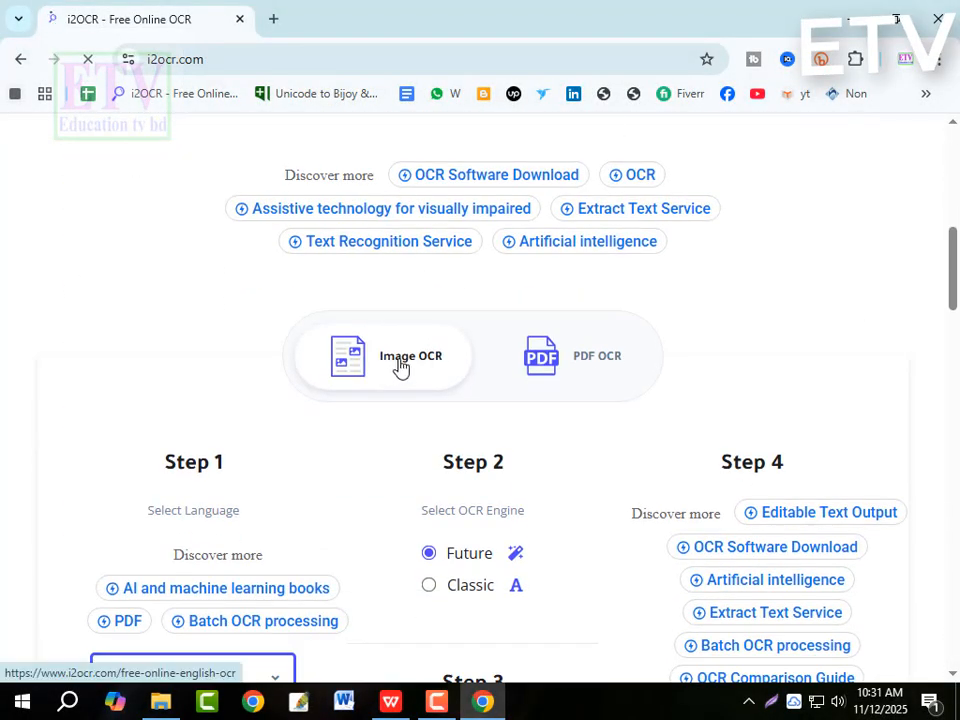
pyautogui.click(400, 367)
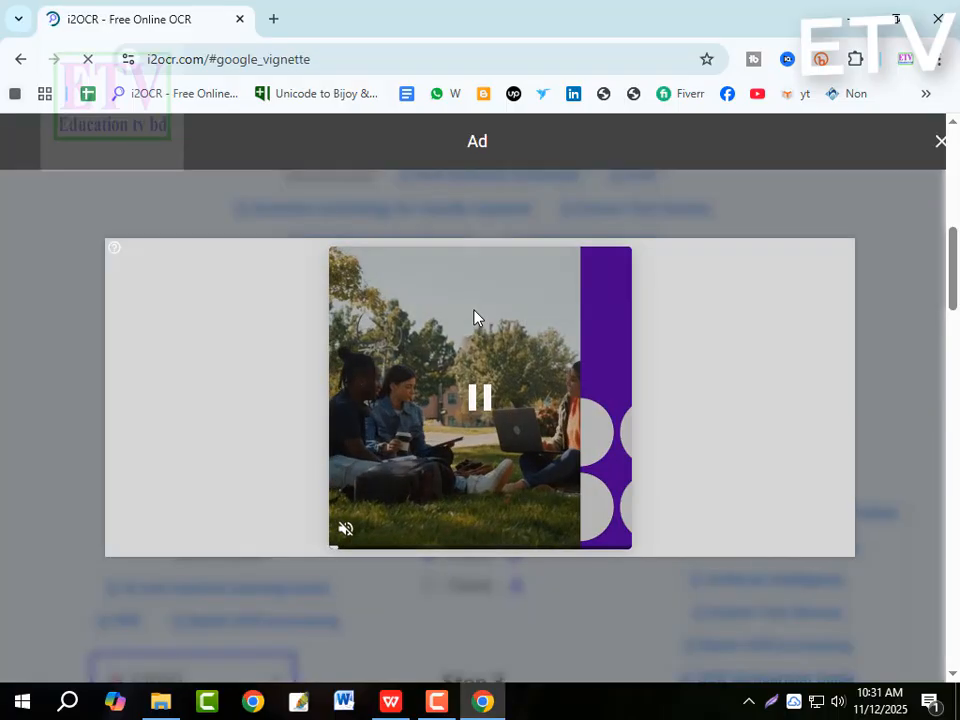
pyautogui.click(936, 141)
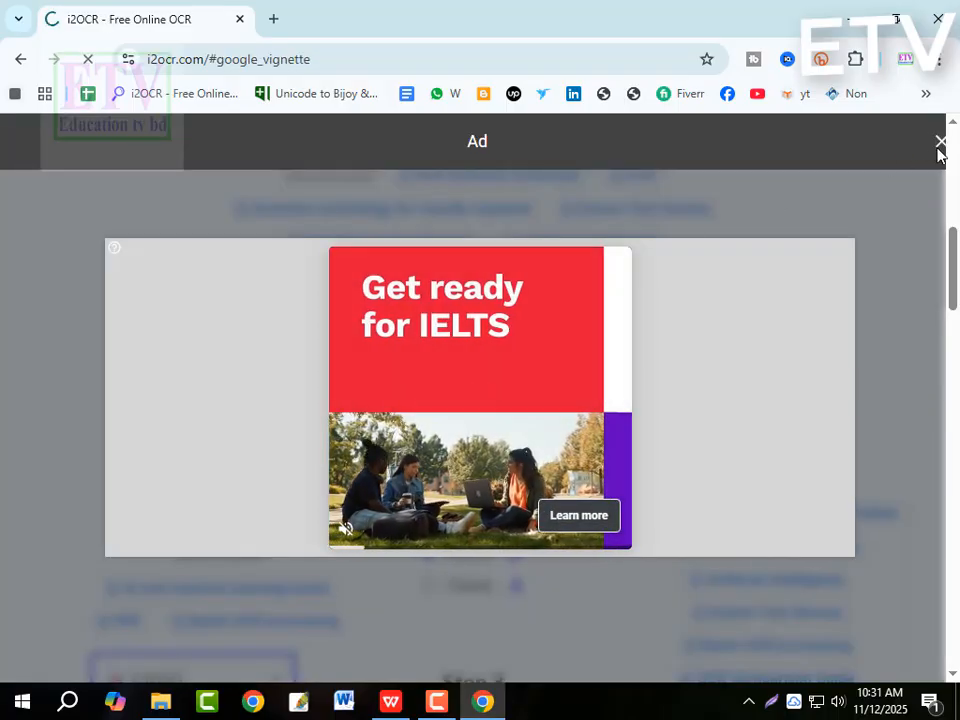
pyautogui.scroll(-12, 778, 212)
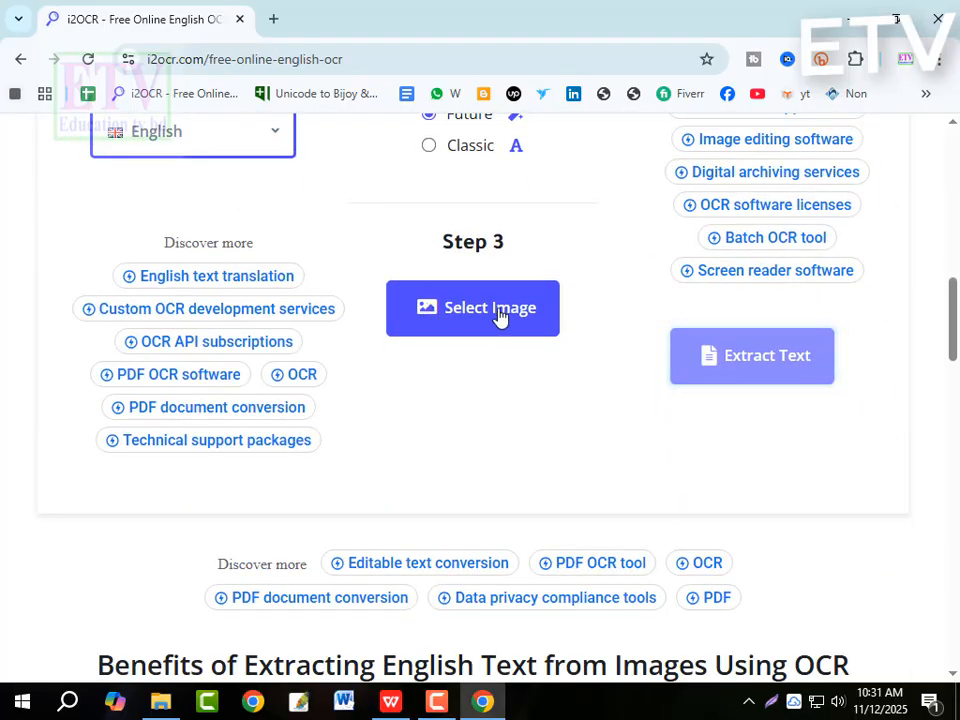
pyautogui.click(494, 325)
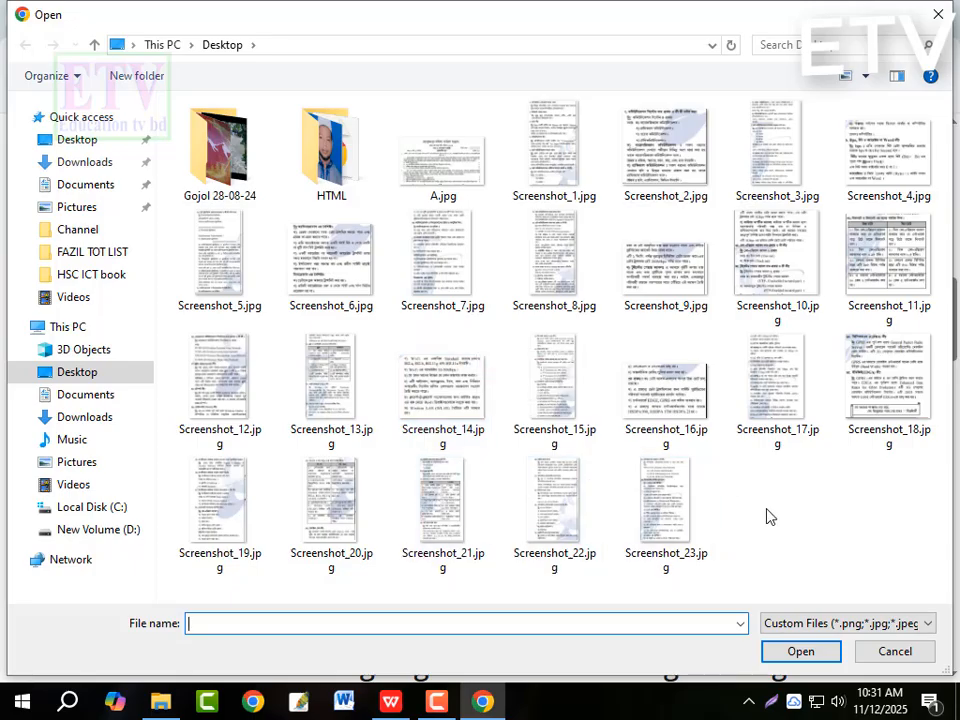
pyautogui.click(442, 167)
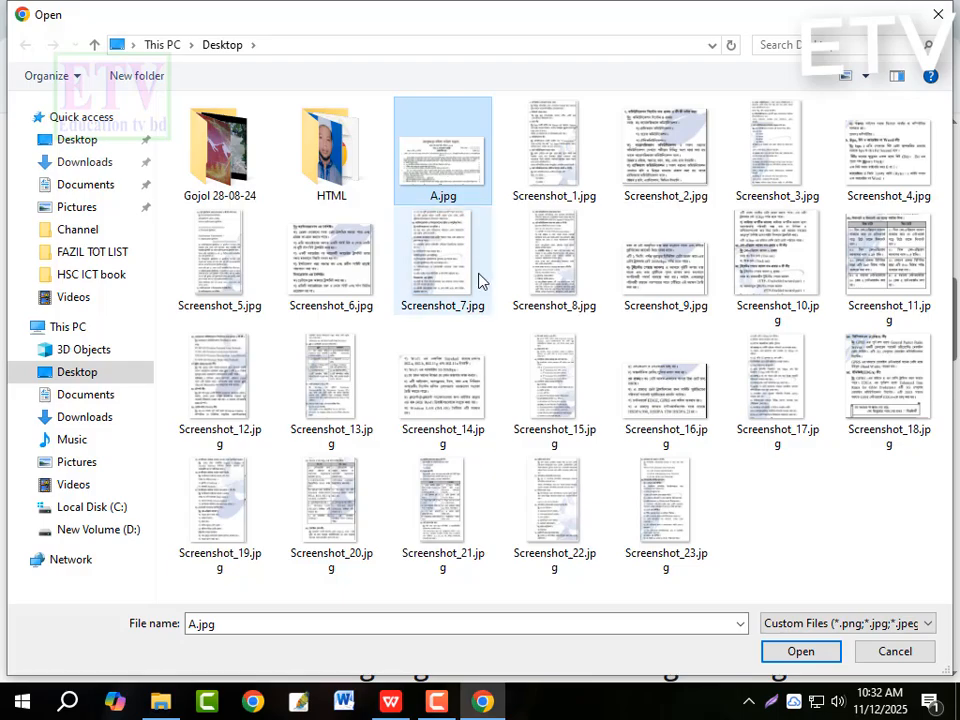
pyautogui.click(800, 652)
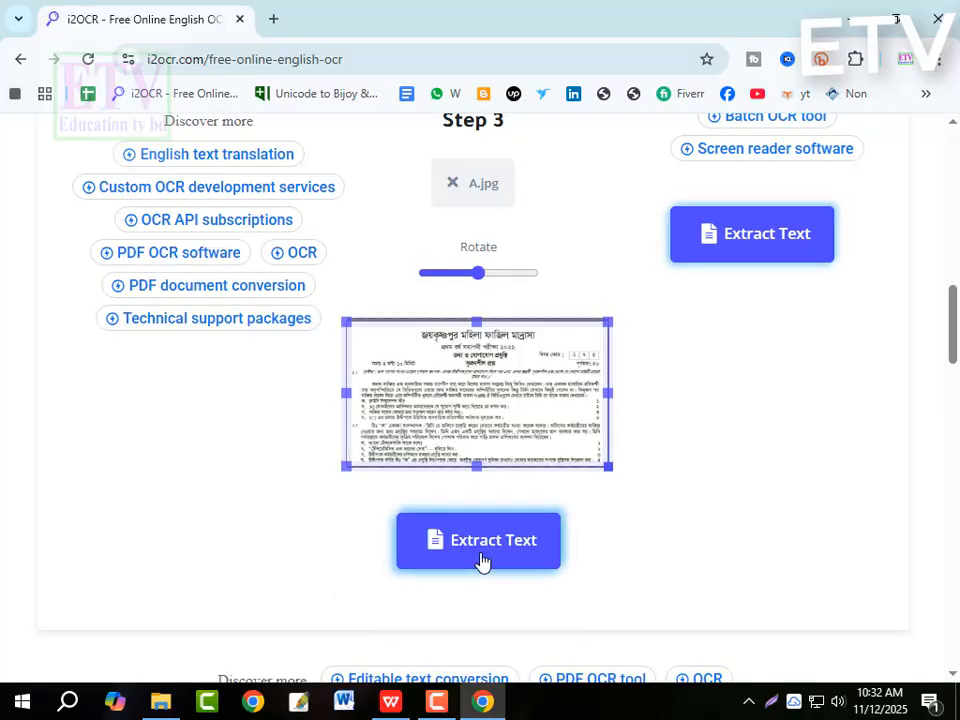
# Step: Extract the text from the uploaded image, completing the robot check, and copy the recognized Bangla text
pyautogui.click(479, 548)
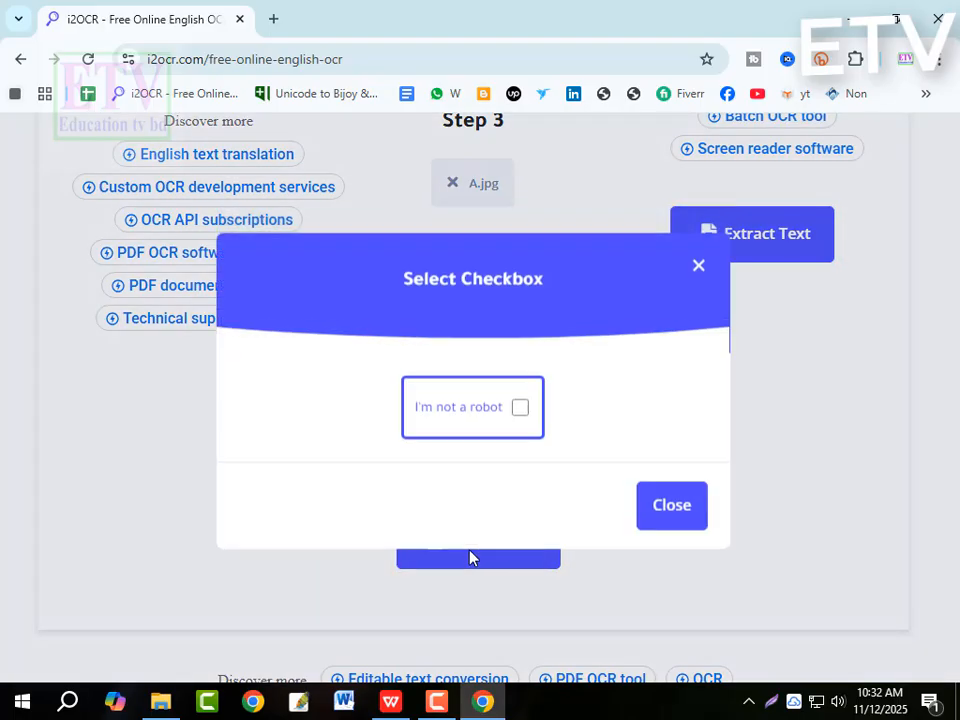
pyautogui.click(518, 416)
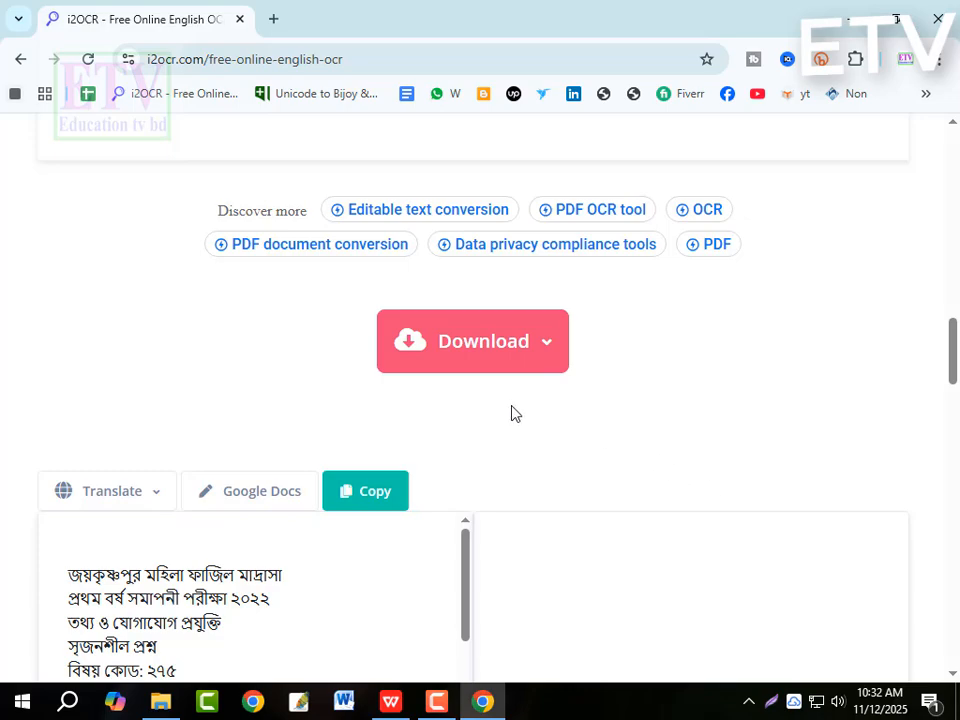
pyautogui.scroll(-1, 320, 420)
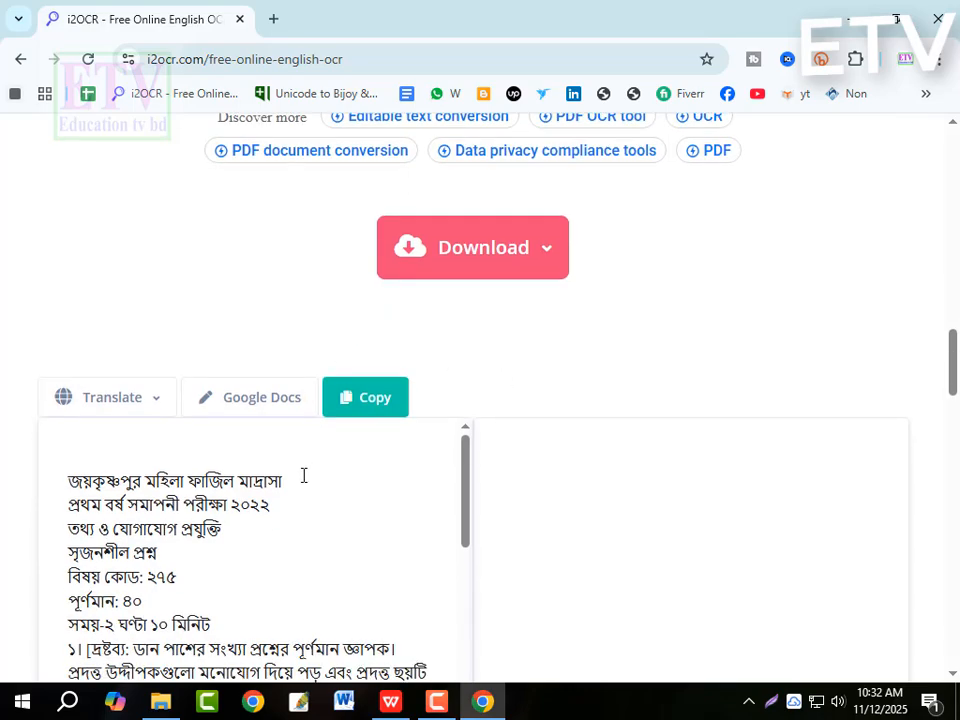
pyautogui.scroll(-1, 287, 504)
pyautogui.scroll(1, 290, 504)
pyautogui.click(360, 400)
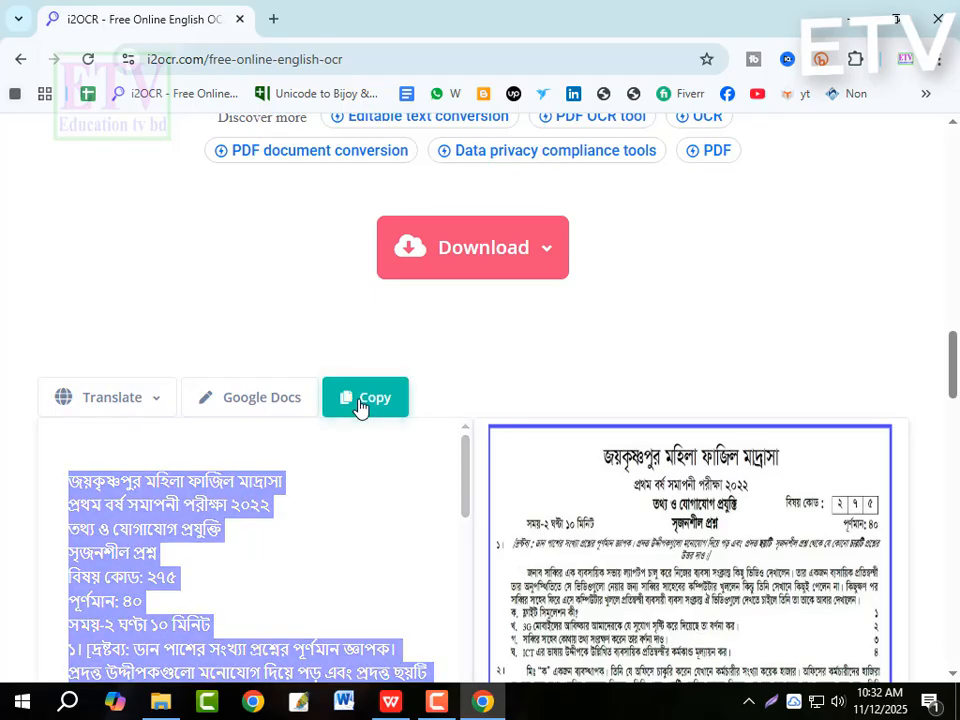
# Step: Open the bookmarked Unicode to Bijoy converter in a new tab and paste the copied text as the Unicode input
pyautogui.click(273, 19)
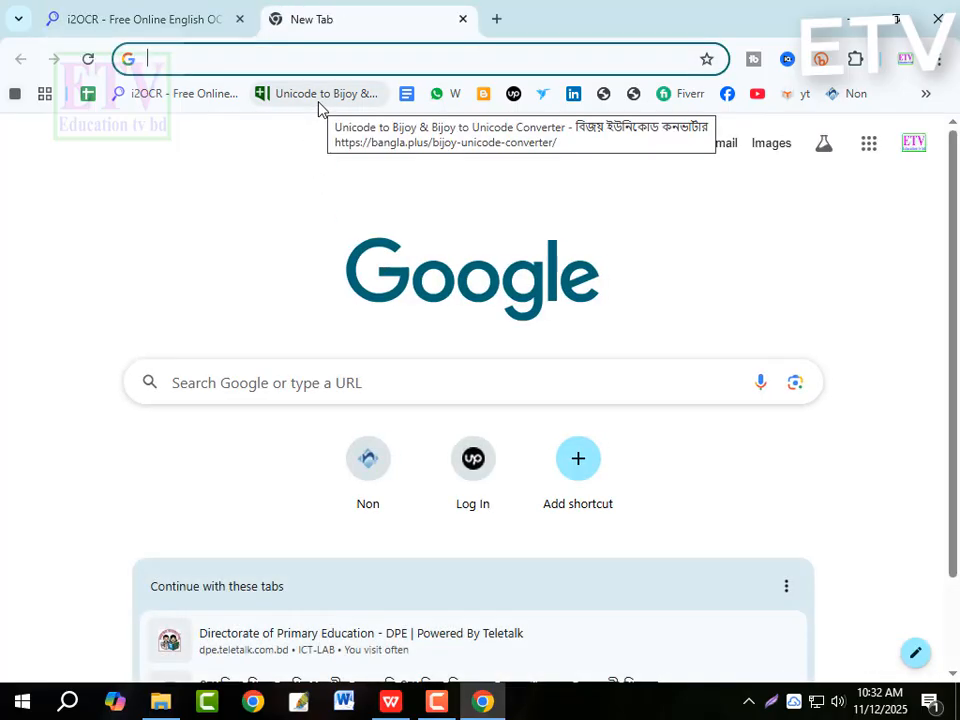
pyautogui.click(311, 97)
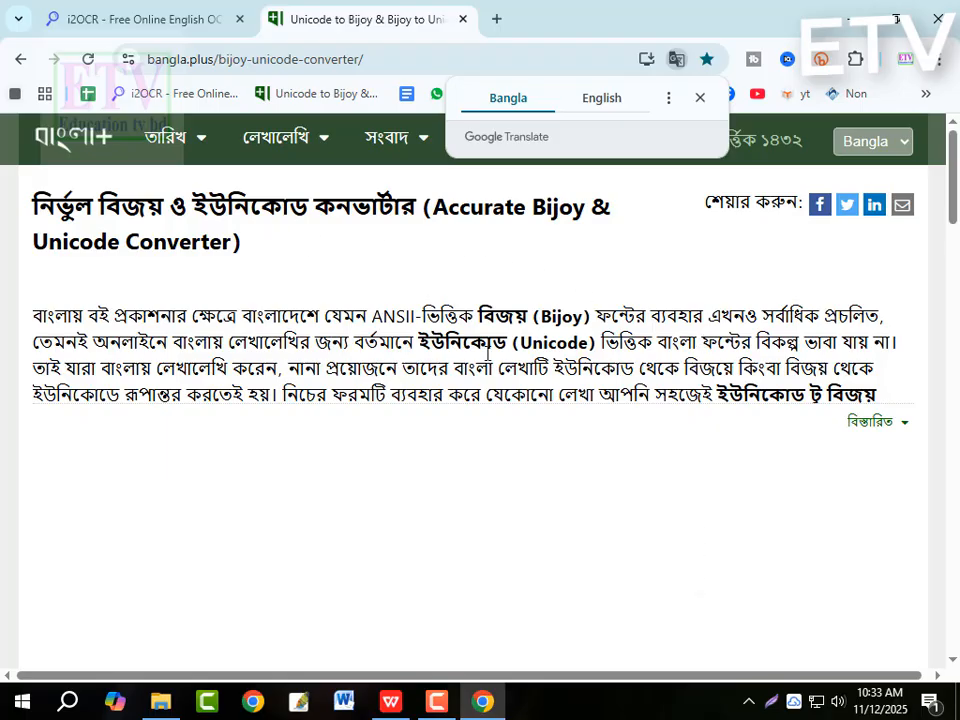
pyautogui.scroll(-5, 466, 290)
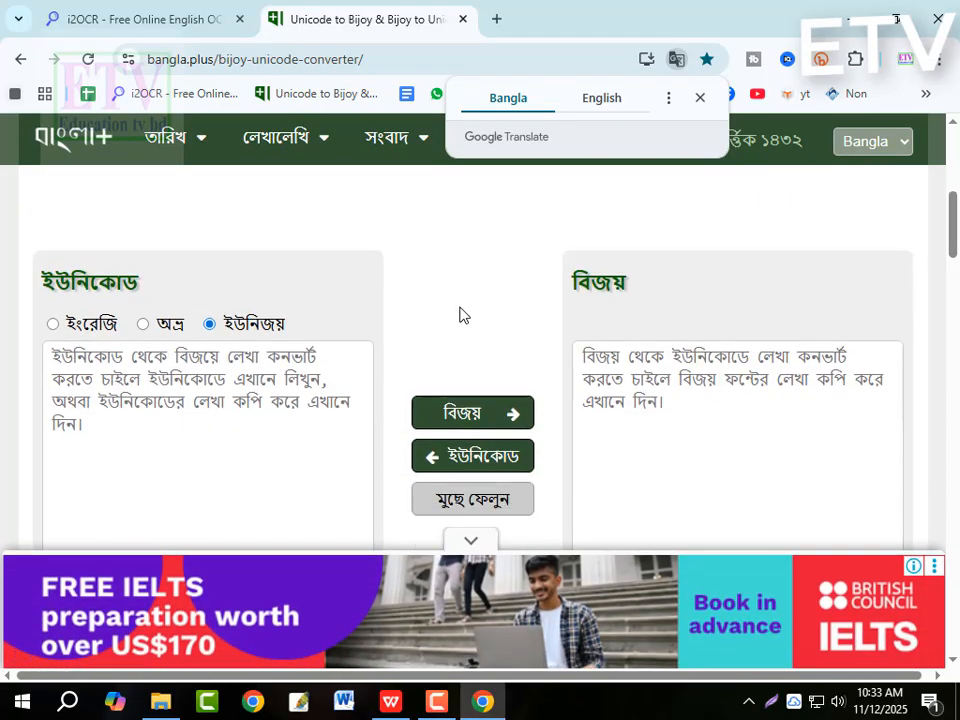
pyautogui.click(53, 304)
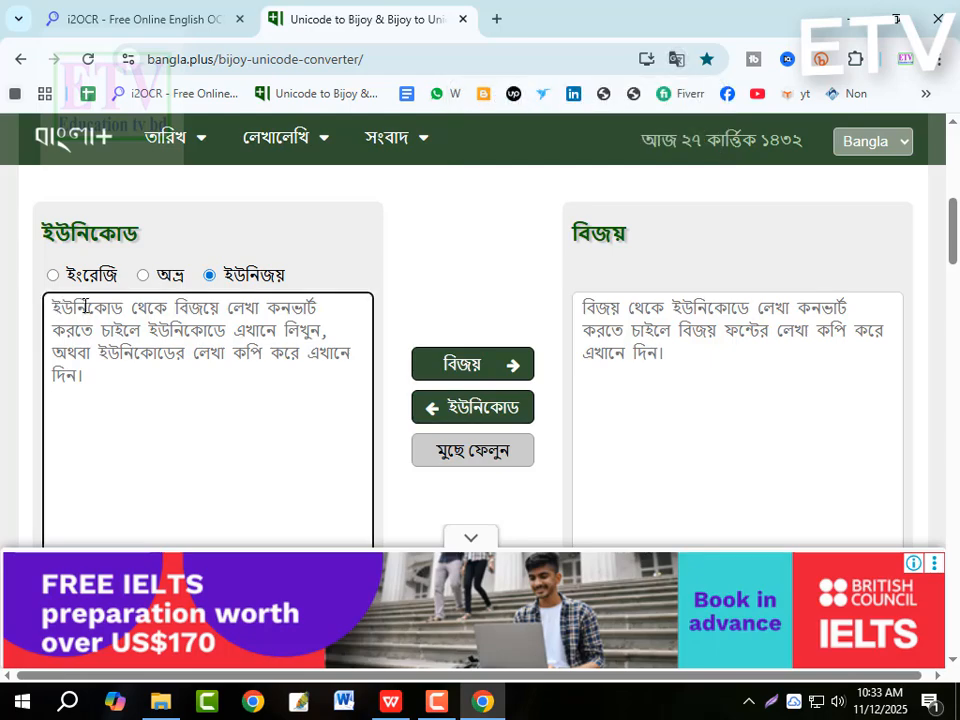
pyautogui.hotkey('ctrl', 'v')
pyautogui.scroll(15, 94, 318)
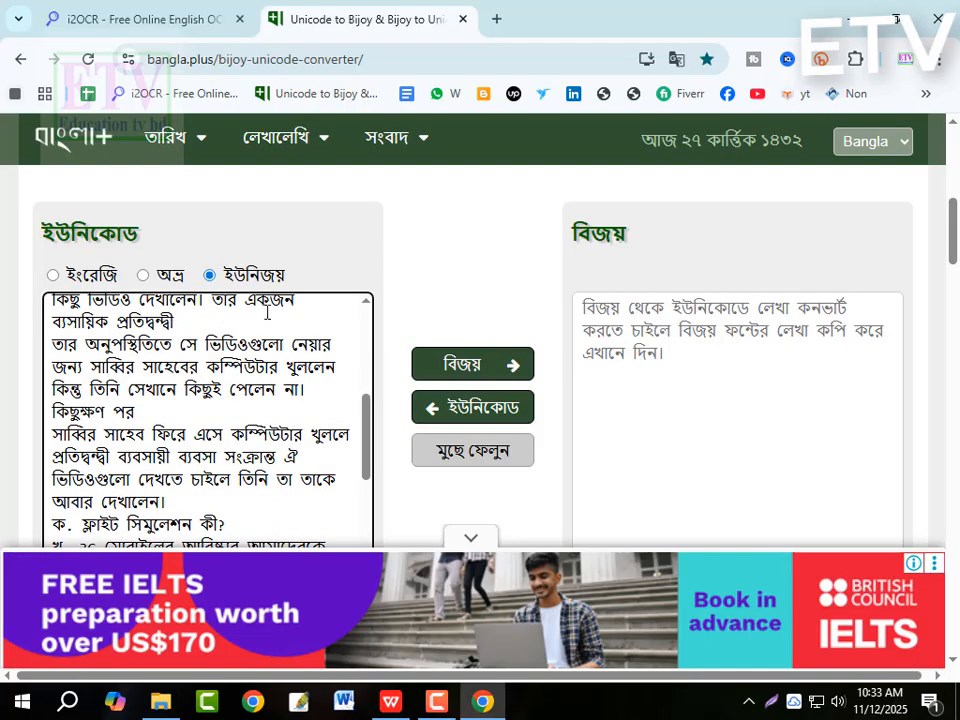
# Step: Convert the pasted Unicode text to Bijoy and copy the converted text to the clipboard
pyautogui.click(493, 367)
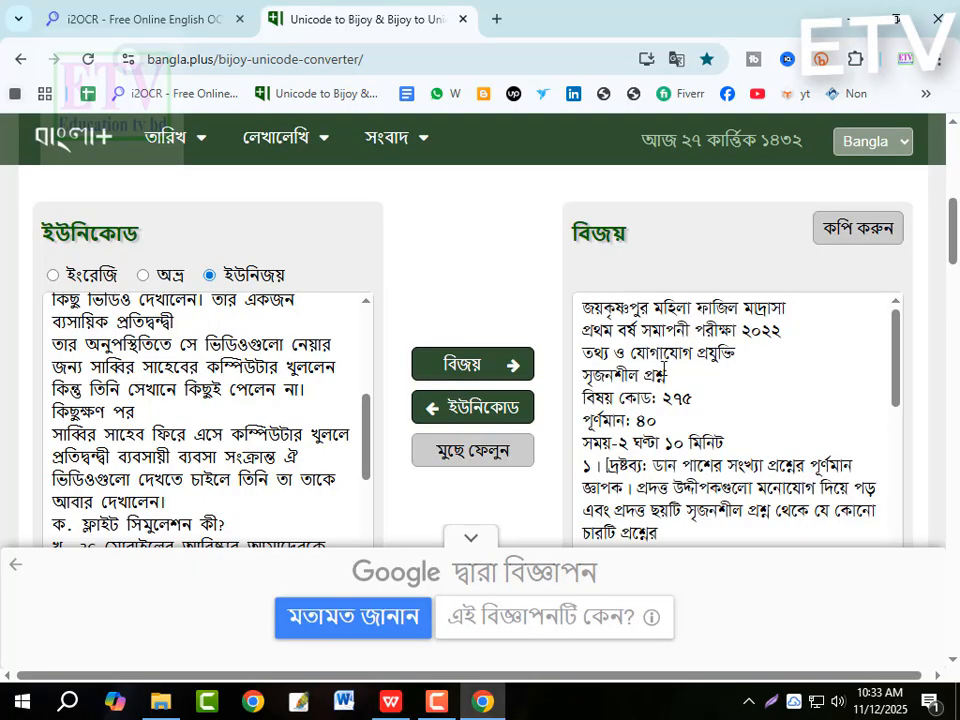
pyautogui.scroll(-3, 669, 370)
pyautogui.scroll(3, 675, 360)
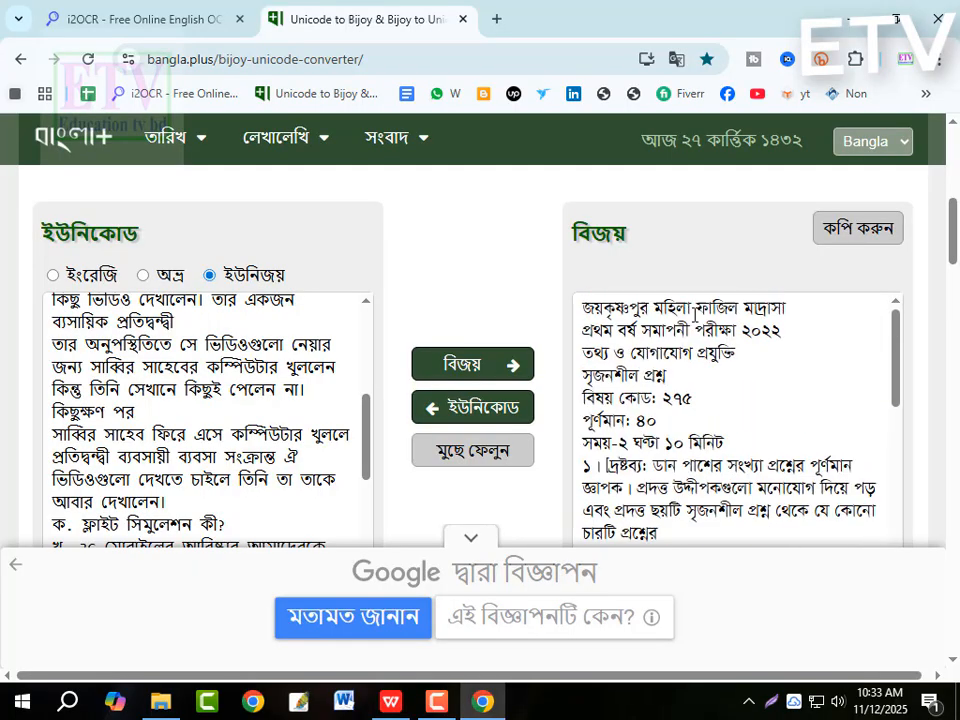
pyautogui.click(843, 231)
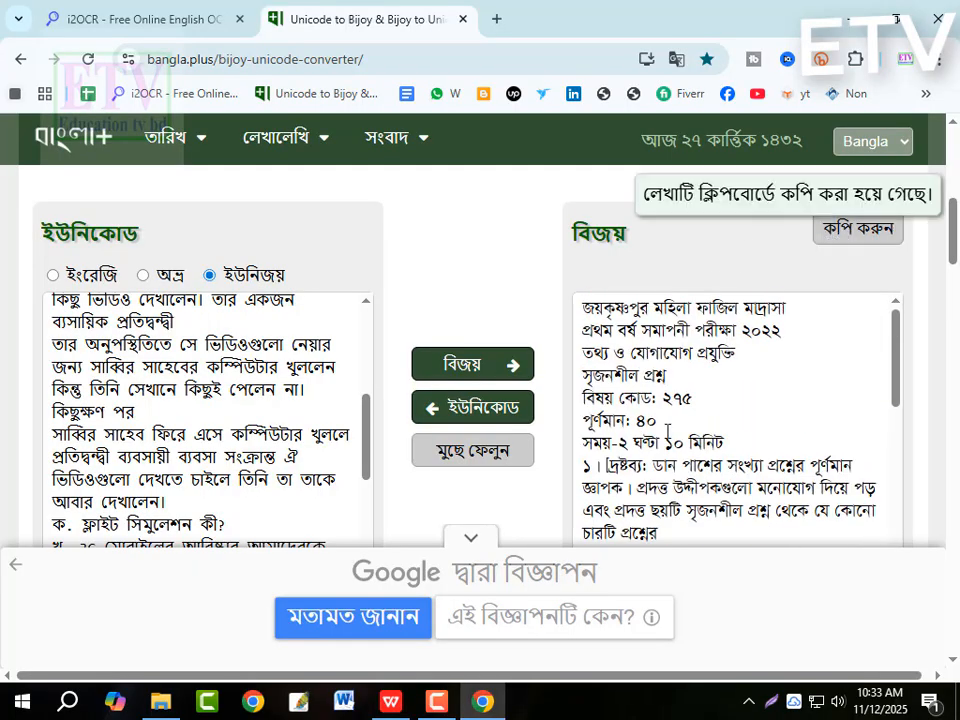
# Step: Switch to Microsoft Word, dismiss the activation notice, and paste the converted Bijoy text into the blank document
pyautogui.click(341, 703)
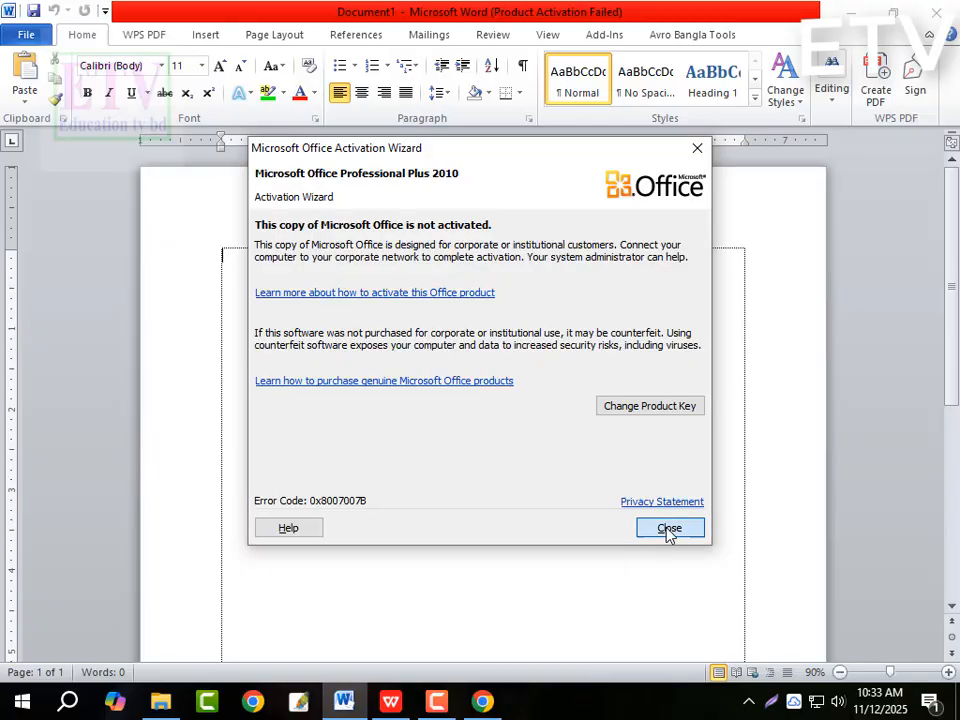
pyautogui.click(667, 527)
pyautogui.hotkey('ctrl', 'v')
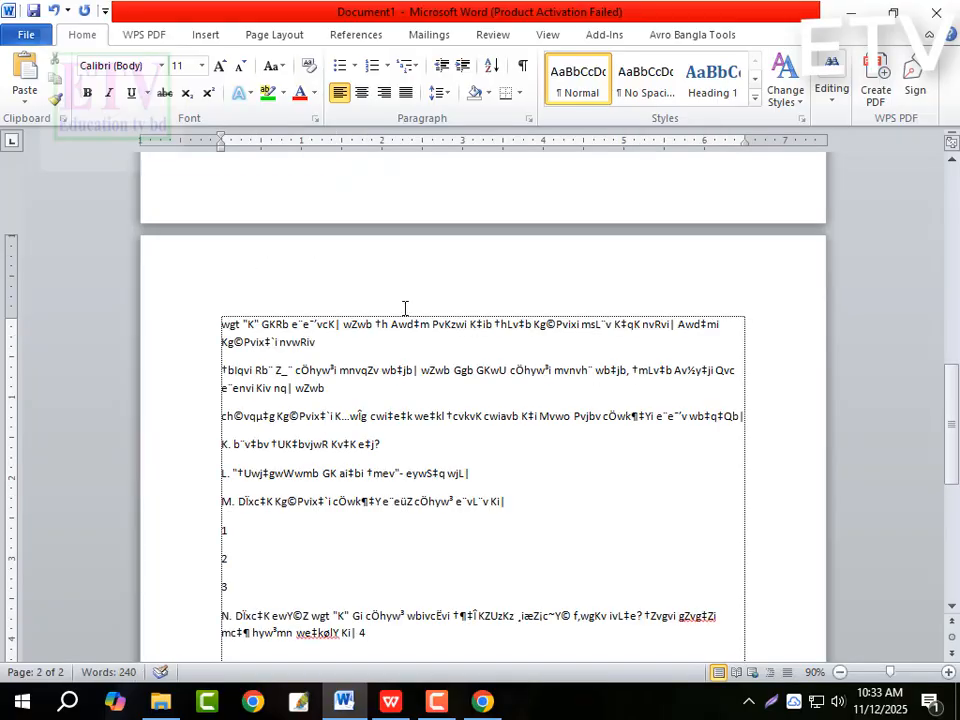
# Step: Set the font of the entire pasted text to SutonnyMJ
pyautogui.scroll(15, 469, 321)
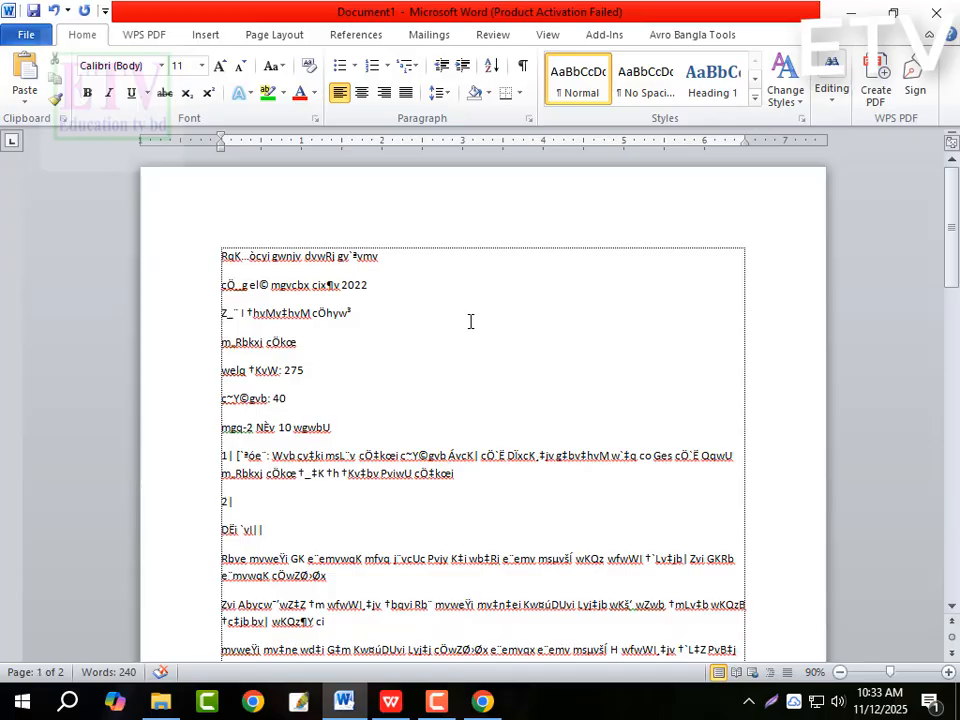
pyautogui.hotkey('ctrl', 'a')
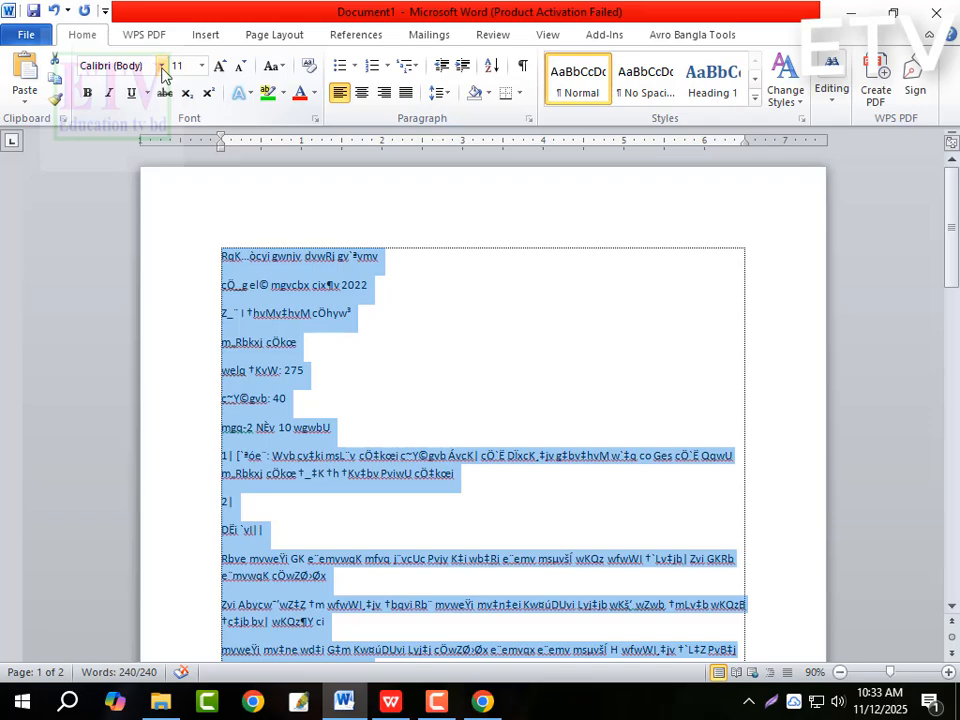
pyautogui.click(161, 66)
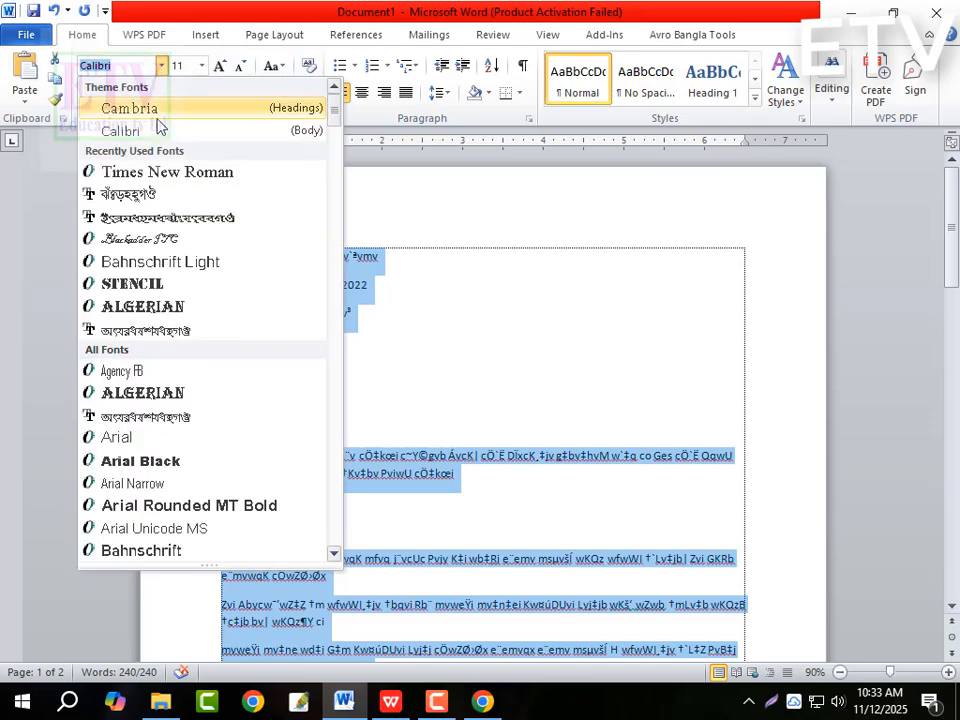
pyautogui.click(130, 196)
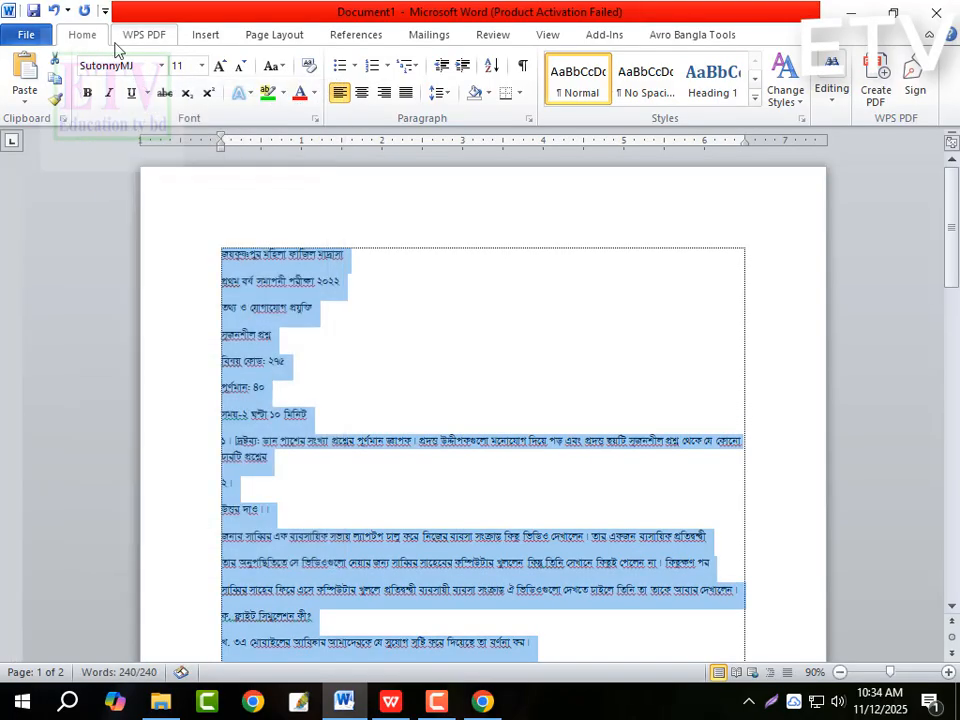
pyautogui.click(448, 346)
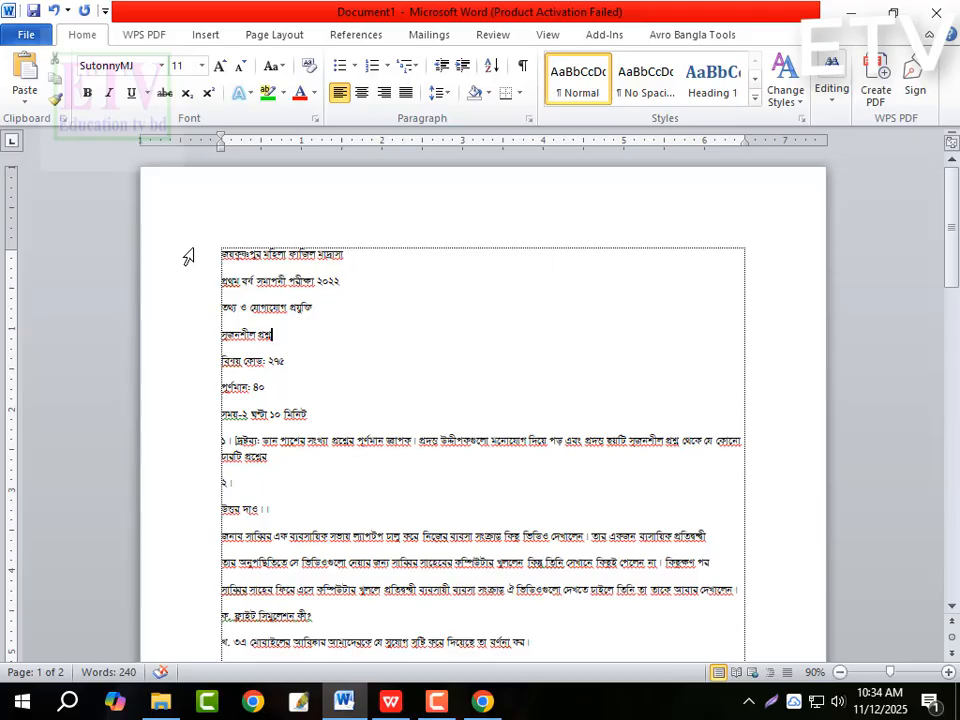
# Step: Center the seven heading lines, from the madrasa name through the exam time, and enlarge them to 20 pt
pyautogui.moveTo(188, 257); pyautogui.dragTo(185, 421)
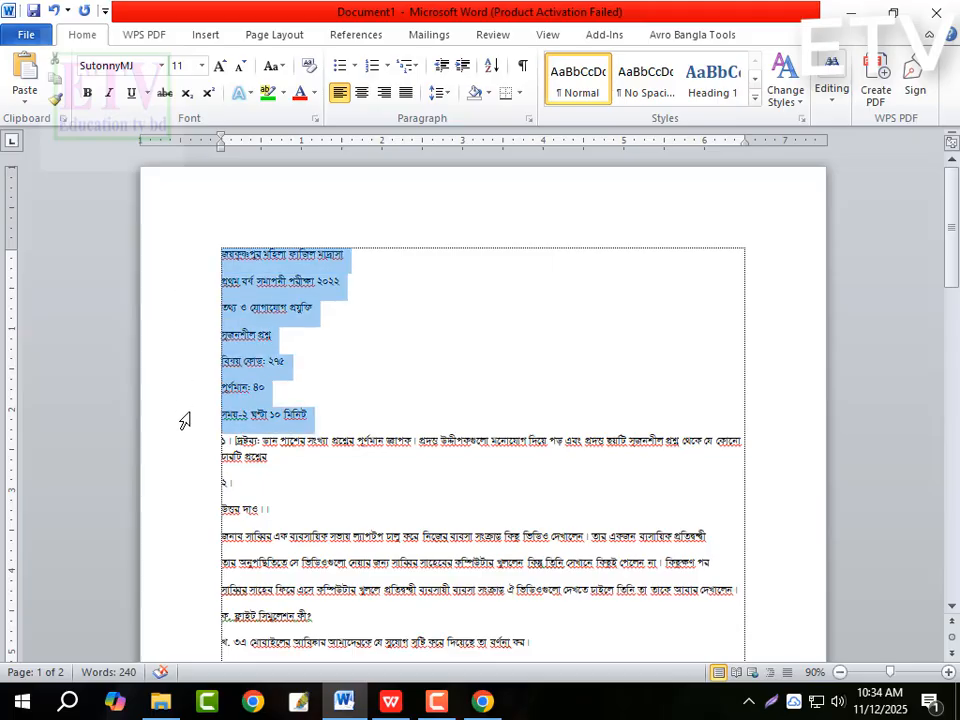
pyautogui.click(362, 93)
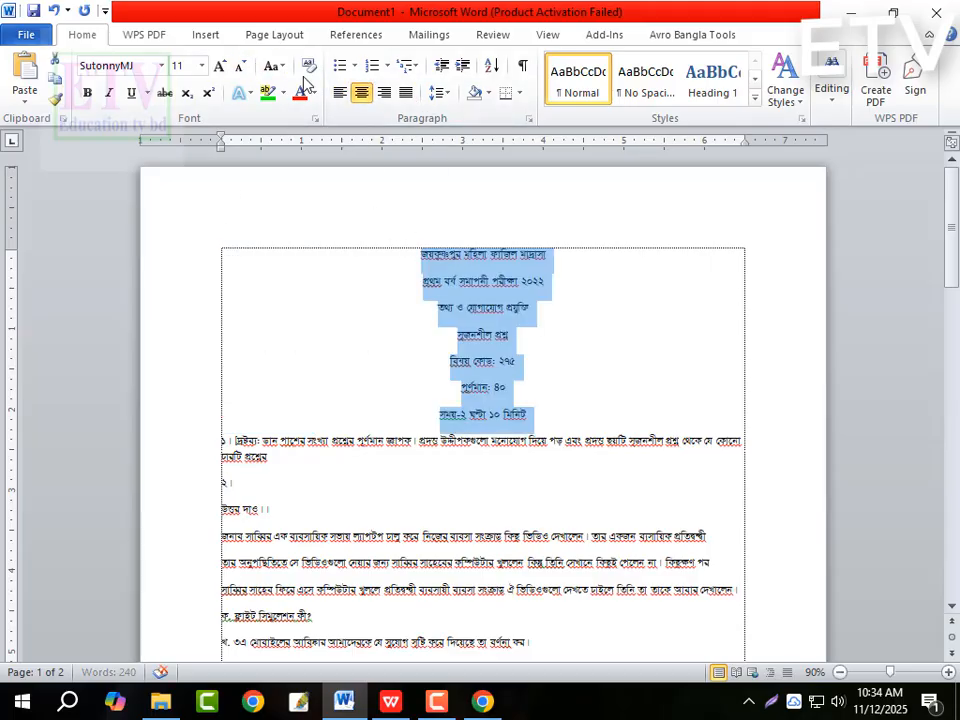
pyautogui.click(219, 66)
pyautogui.click(219, 66)
pyautogui.click(219, 66)
pyautogui.click(219, 66)
pyautogui.click(219, 66)
pyautogui.scroll(-2, 383, 500)
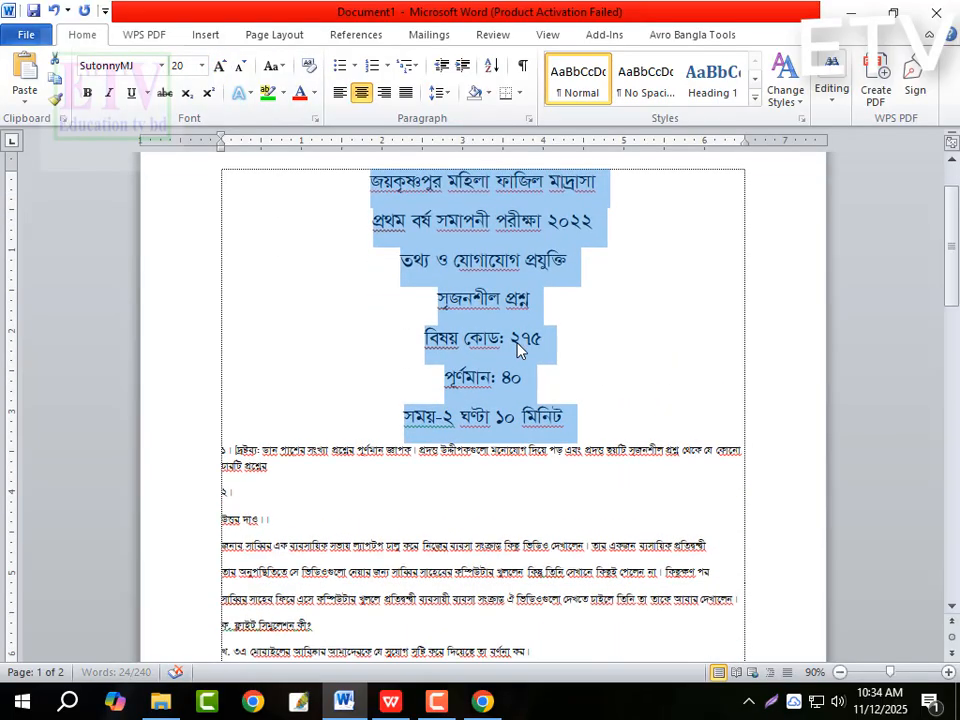
pyautogui.click(392, 488)
# Step: Review the converted question text across both pages for characters that need correcting
pyautogui.scroll(-5, 392, 480)
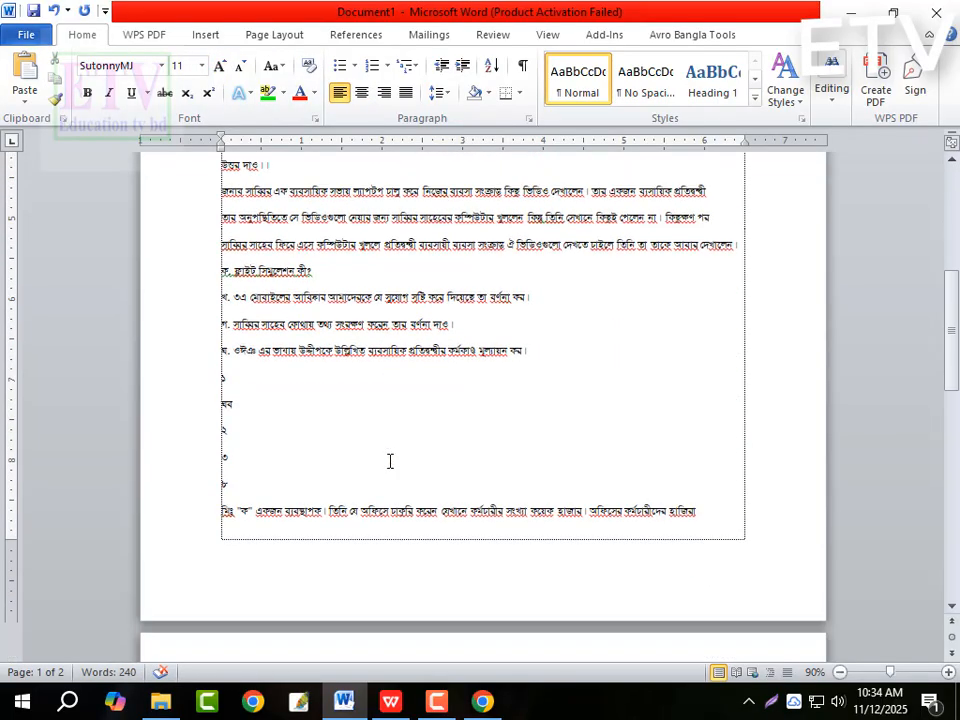
pyautogui.scroll(-12, 276, 393)
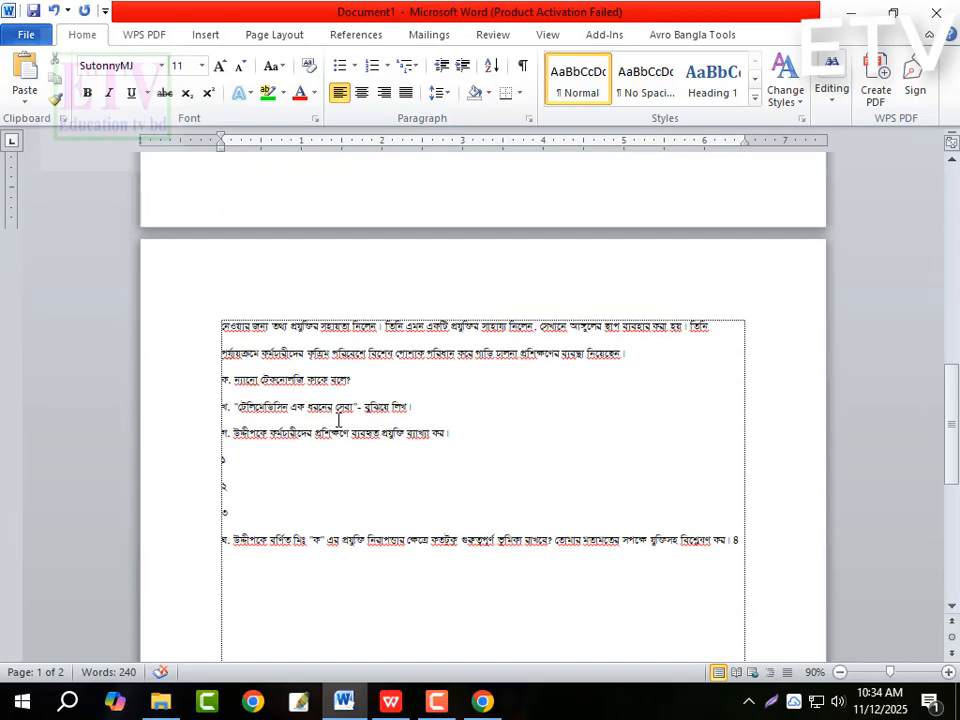
pyautogui.scroll(-3, 360, 410)
pyautogui.scroll(13, 364, 409)
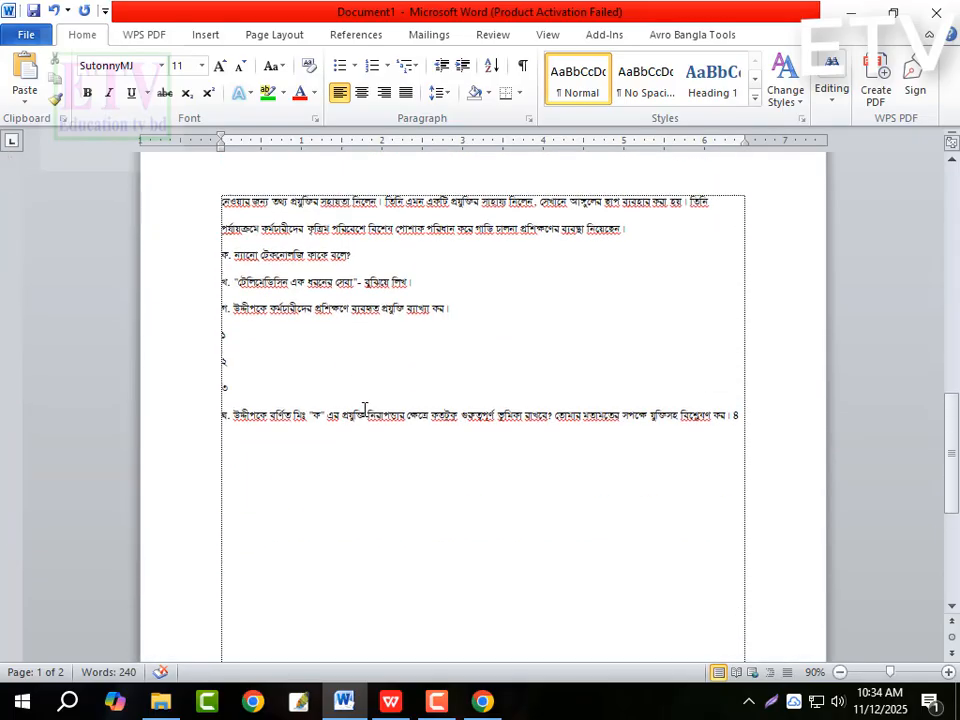
pyautogui.scroll(6, 405, 390)
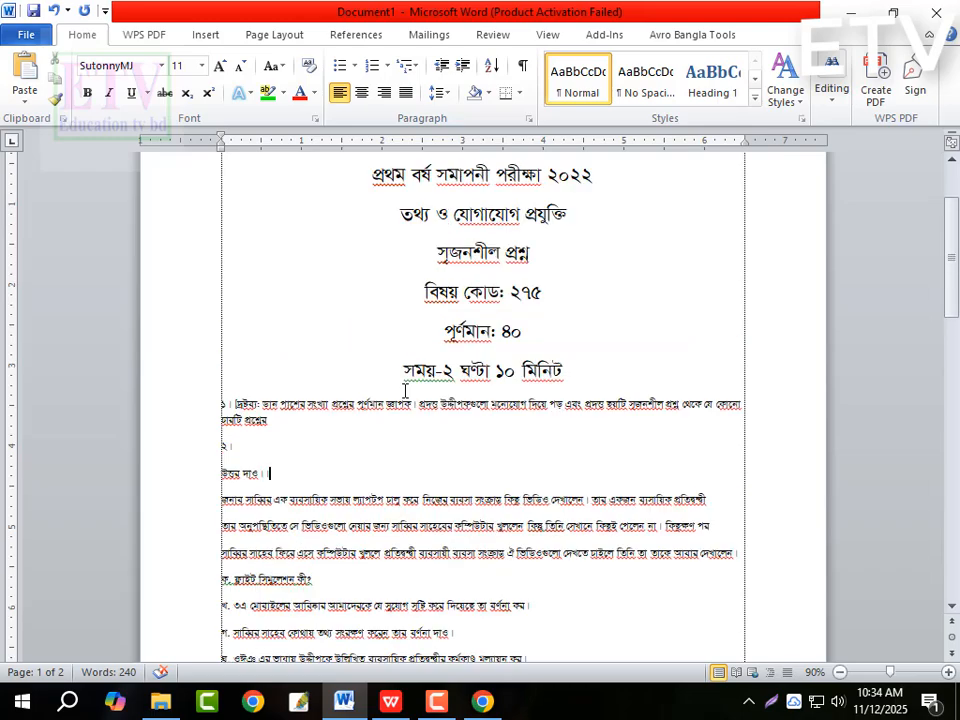
pyautogui.scroll(3, 439, 395)
# Step: Set the garbled English terms at the start of questions খ and ঘ to Times New Roman
pyautogui.scroll(3, 521, 347)
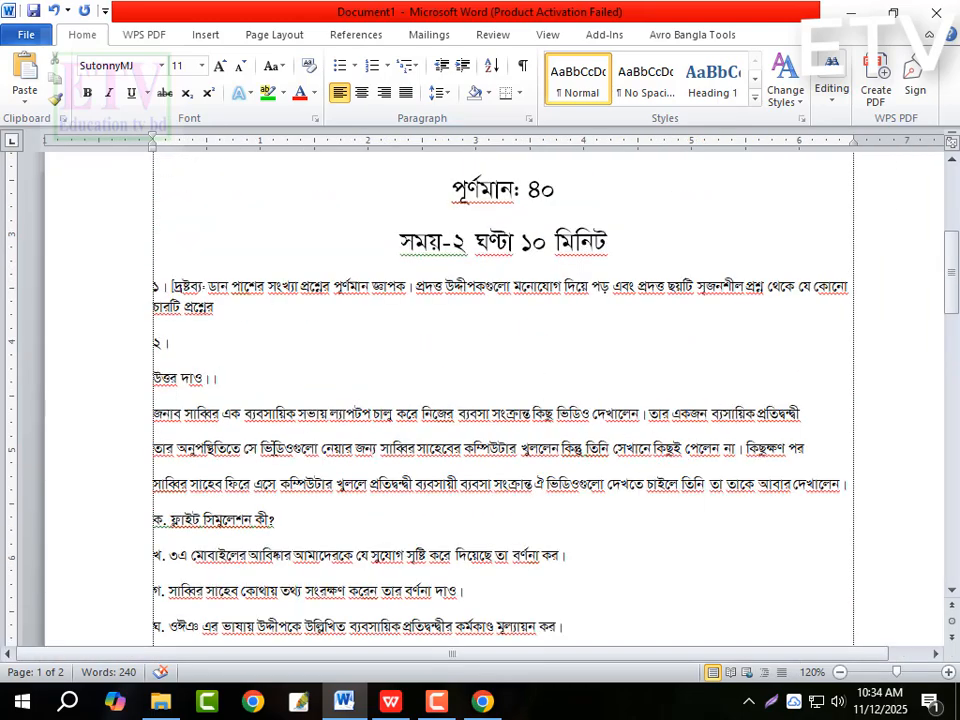
pyautogui.doubleClick(177, 556)
pyautogui.scroll(-2, 219, 495)
pyautogui.keyDown('ctrl'); pyautogui.doubleClick(185, 498); pyautogui.keyUp('ctrl')
pyautogui.scroll(-2, 242, 488)
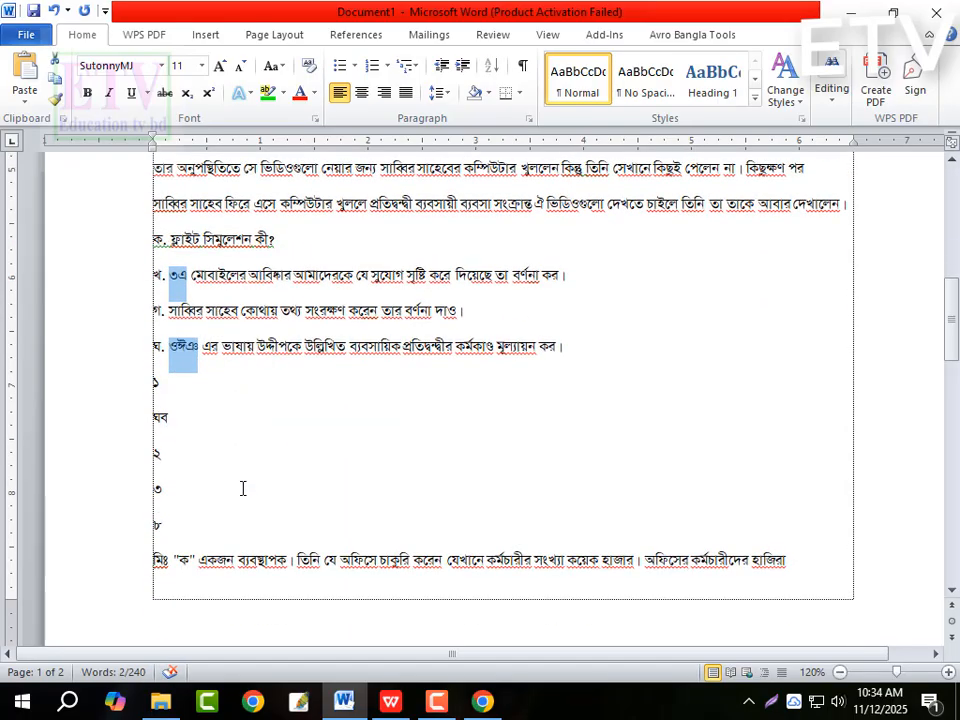
pyautogui.scroll(-2, 242, 488)
pyautogui.scroll(5, 205, 467)
pyautogui.click(161, 65)
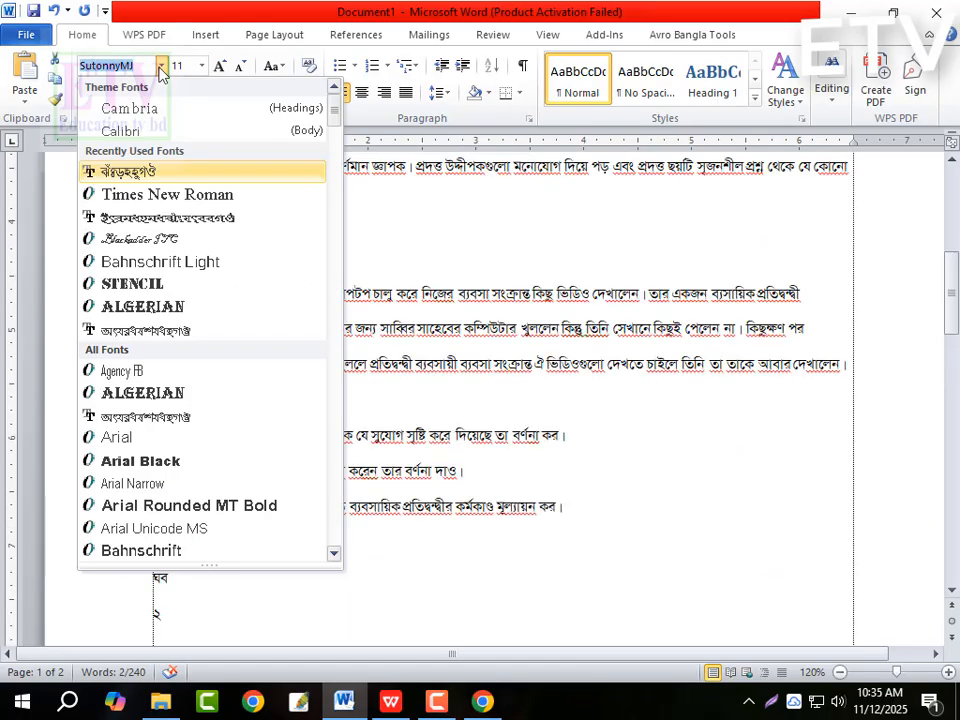
pyautogui.click(134, 198)
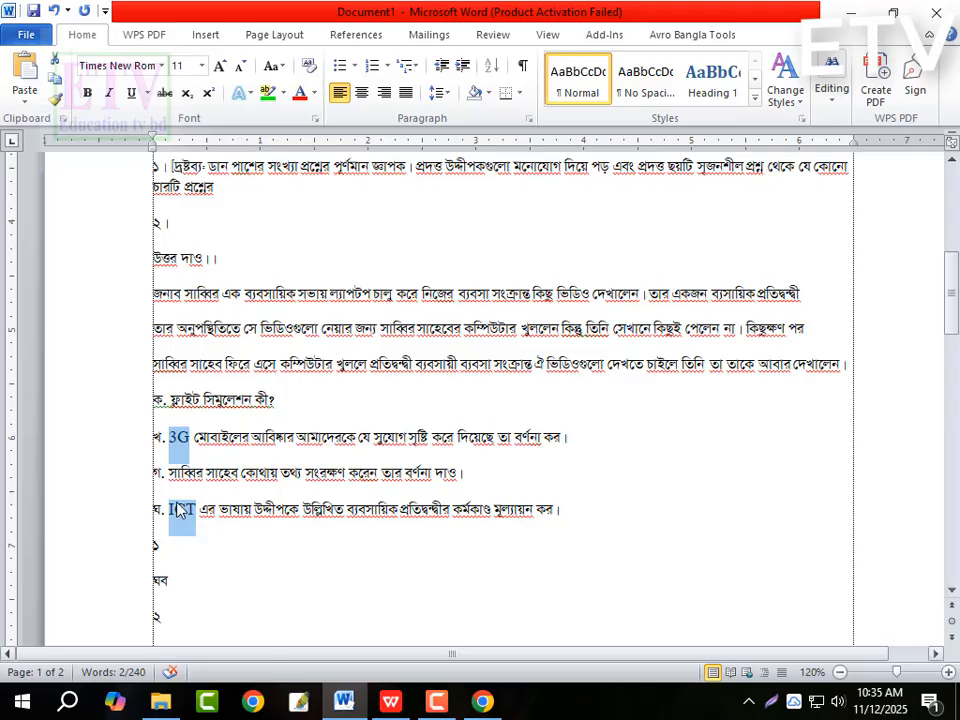
pyautogui.click(234, 529)
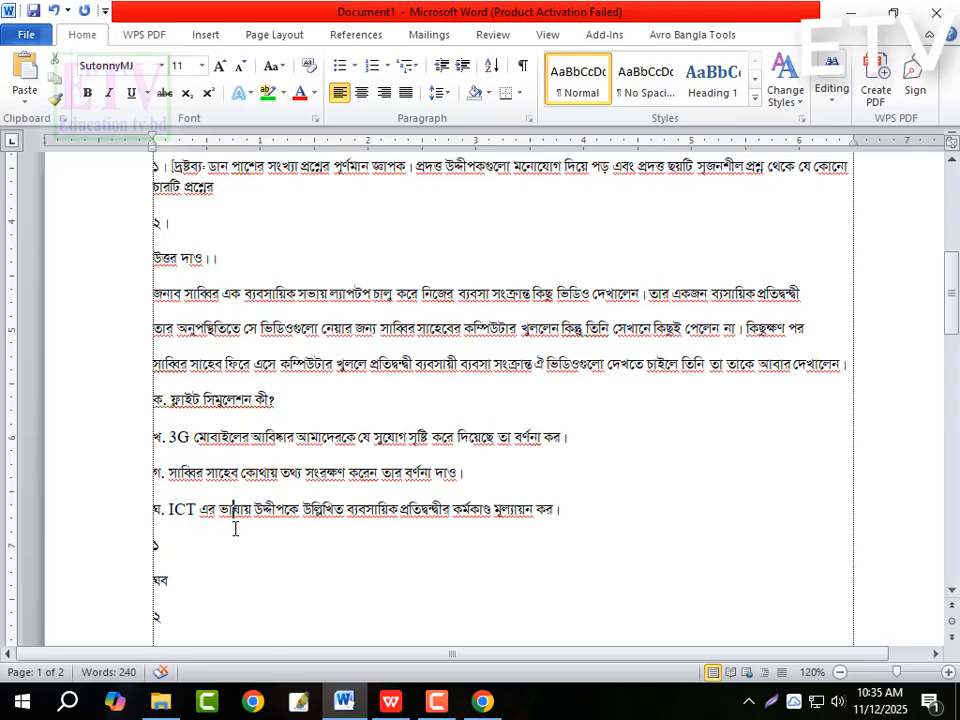